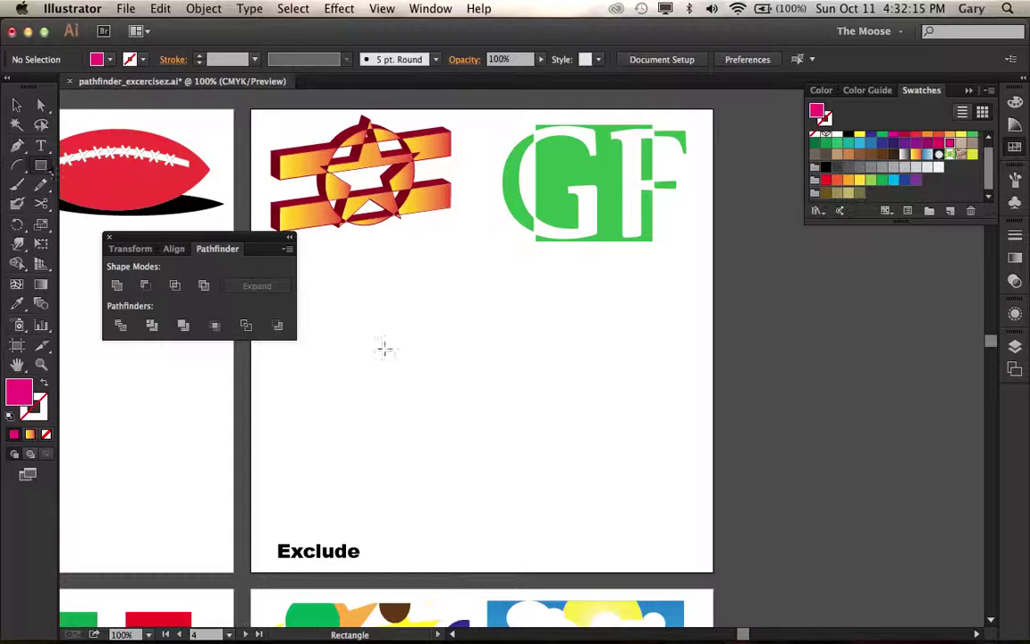
Step: Draw three overlapping magenta rectangles stepping up to the right, about 3.25 by 3.17 in overall, in the empty area above the Exclude label
{"action": "left_click_drag", "start_coordinate": [379, 314], "coordinate": [492, 444]}
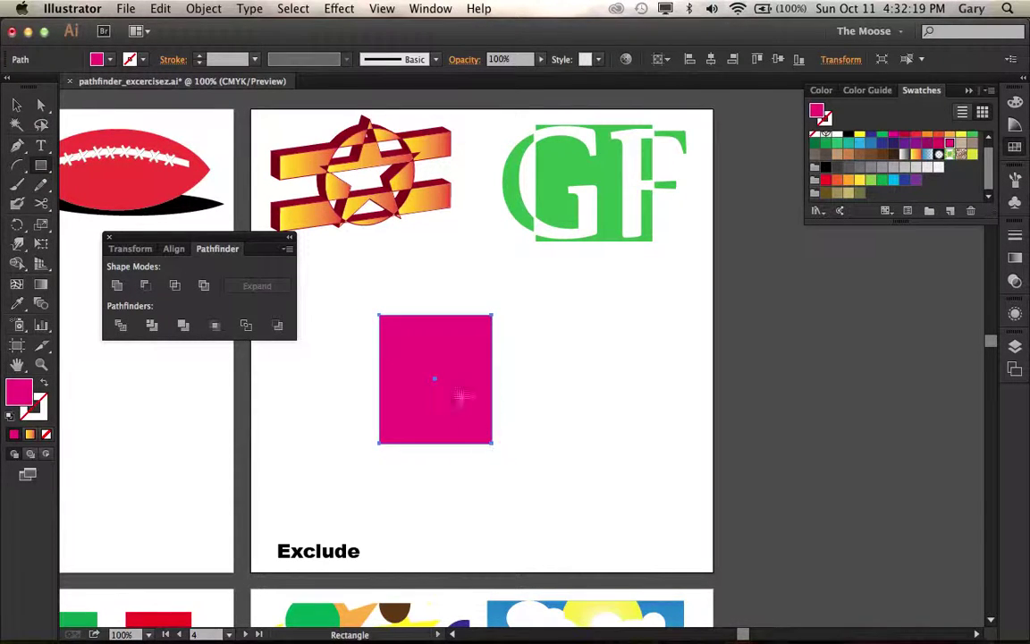
{"action": "left_click_drag", "start_coordinate": [425, 287], "coordinate": [540, 395]}
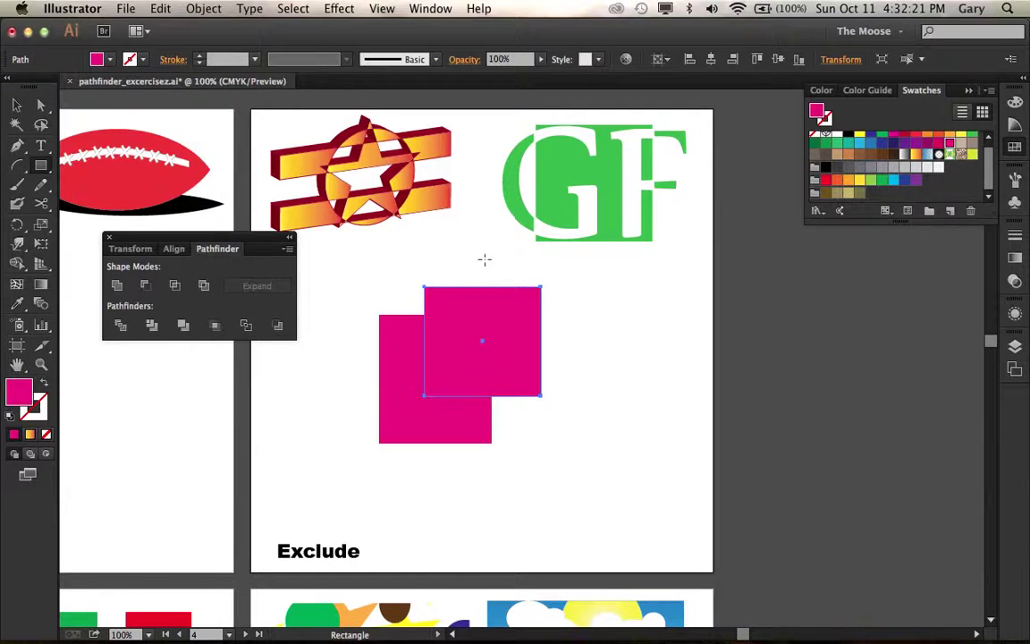
{"action": "left_click_drag", "start_coordinate": [484, 261], "coordinate": [567, 312]}
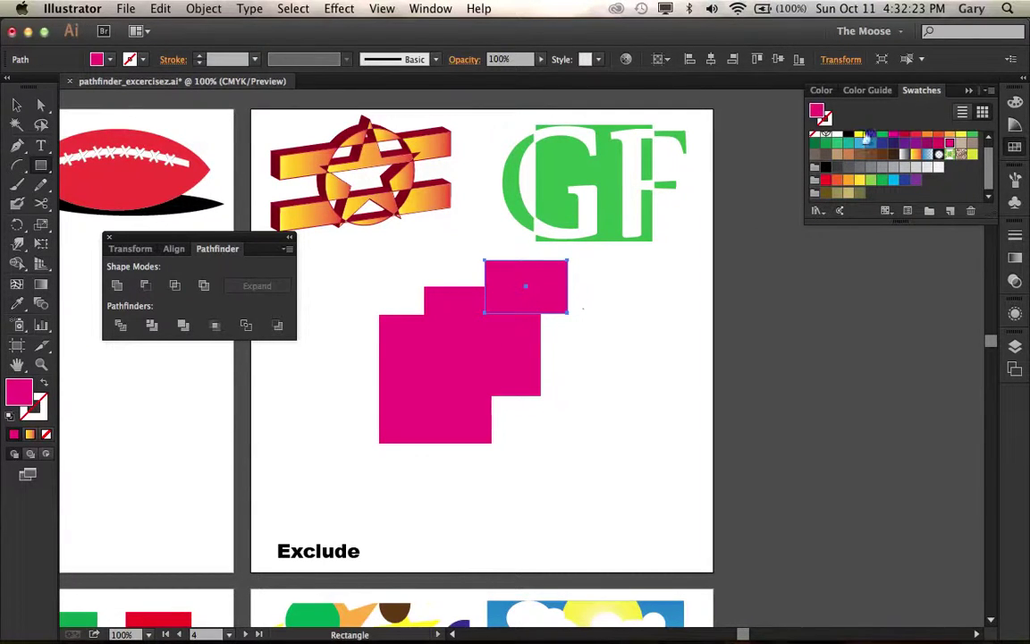
Step: Fill the smallest, uppermost rectangle with dark blue and the middle rectangle with green
{"action": "left_click", "coordinate": [870, 137]}
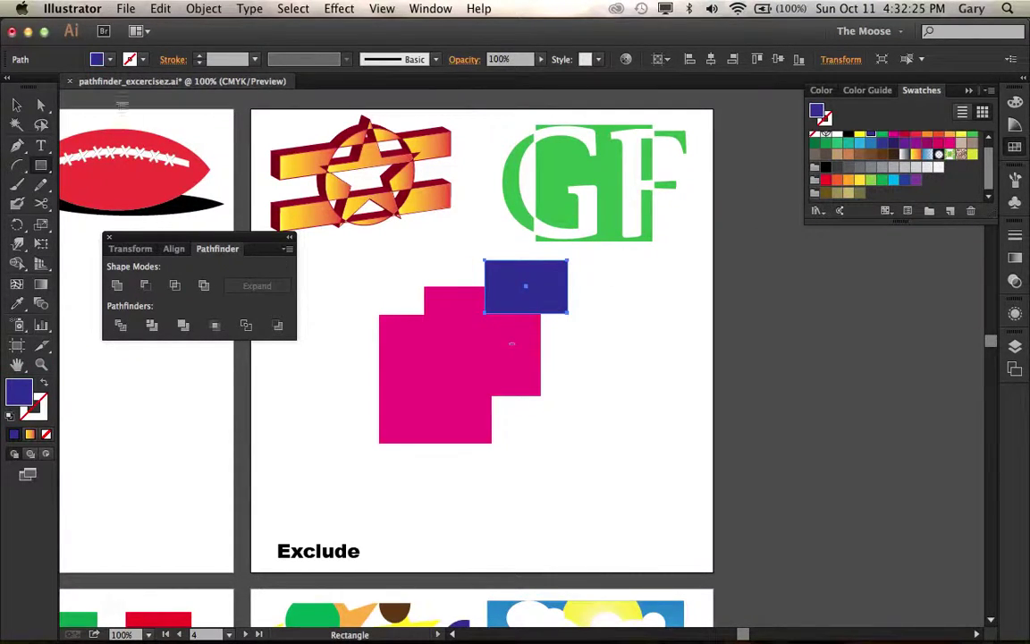
{"action": "left_click", "coordinate": [18, 105]}
{"action": "left_click", "coordinate": [485, 336]}
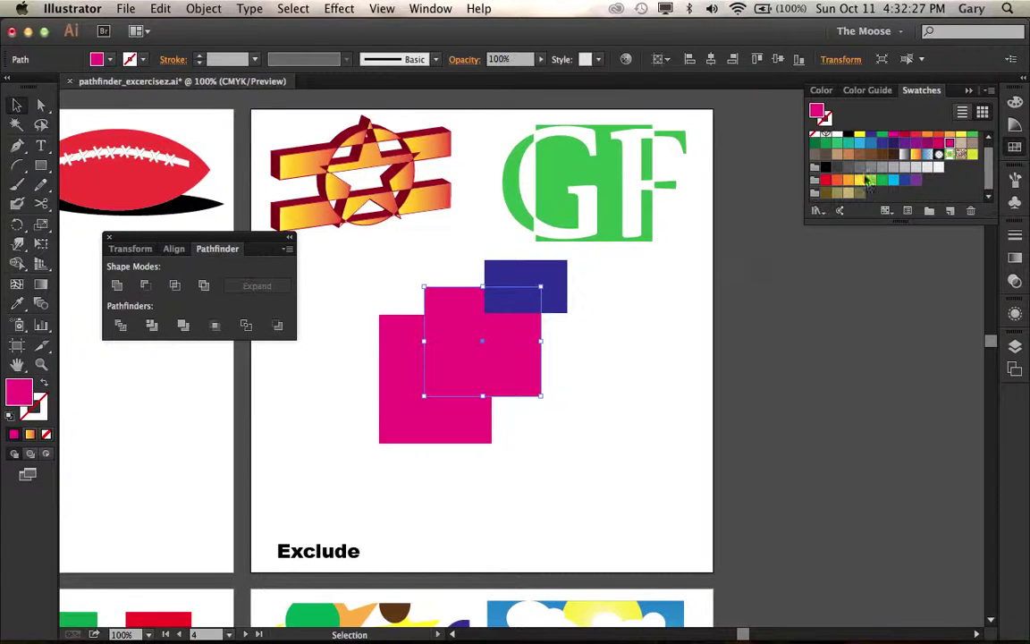
{"action": "left_click", "coordinate": [829, 144]}
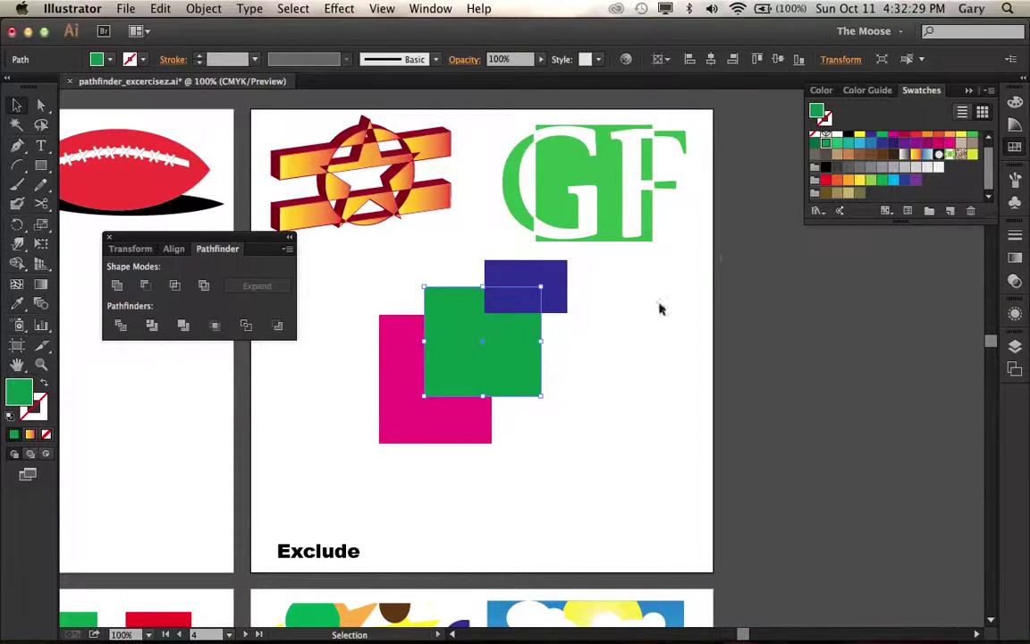
{"action": "left_click", "coordinate": [377, 269]}
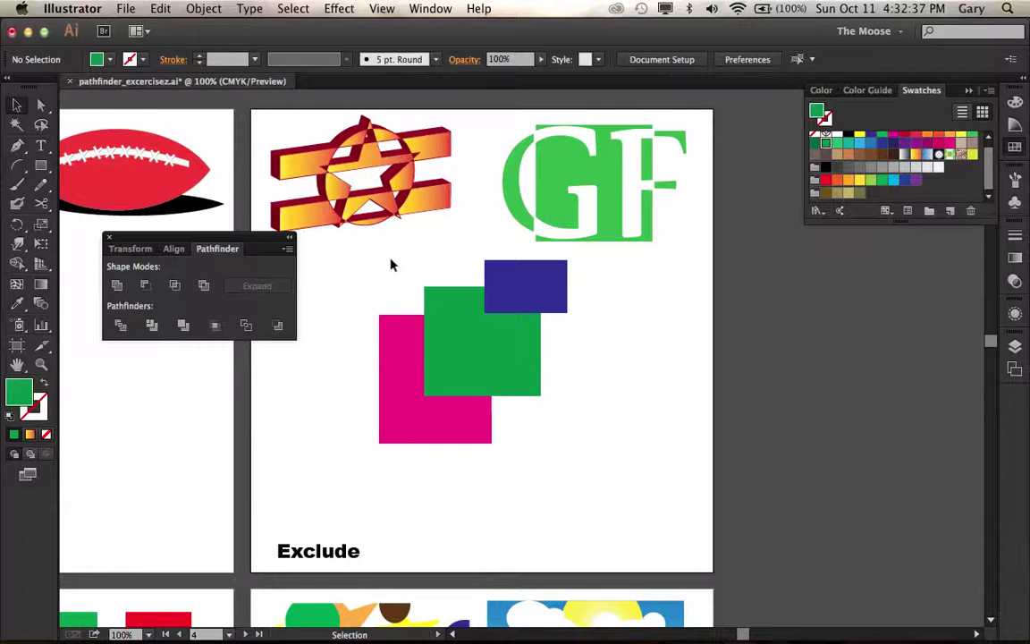
Step: Combine the three rectangles into a live compound shape with the Unite shape mode
{"action": "left_click_drag", "start_coordinate": [420, 280], "coordinate": [599, 418]}
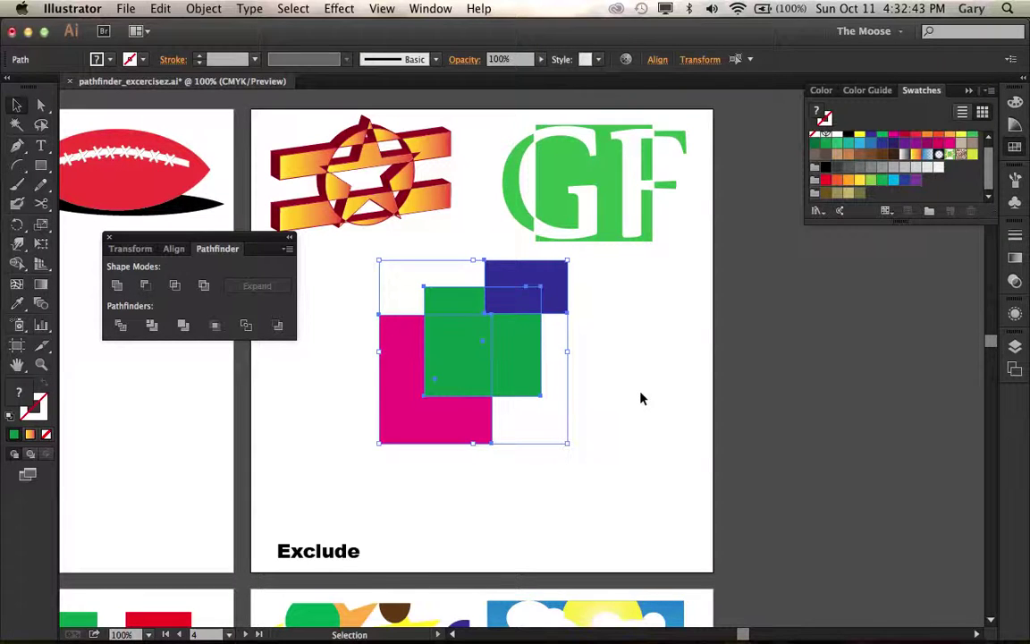
{"action": "left_click", "coordinate": [117, 286], "text": "alt"}
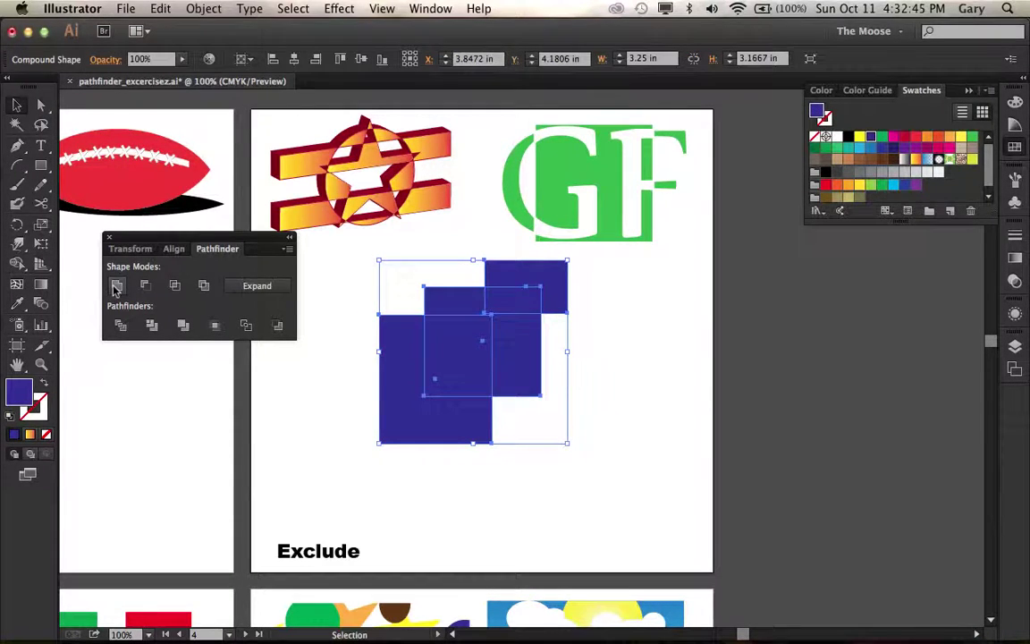
{"action": "left_click", "coordinate": [631, 375]}
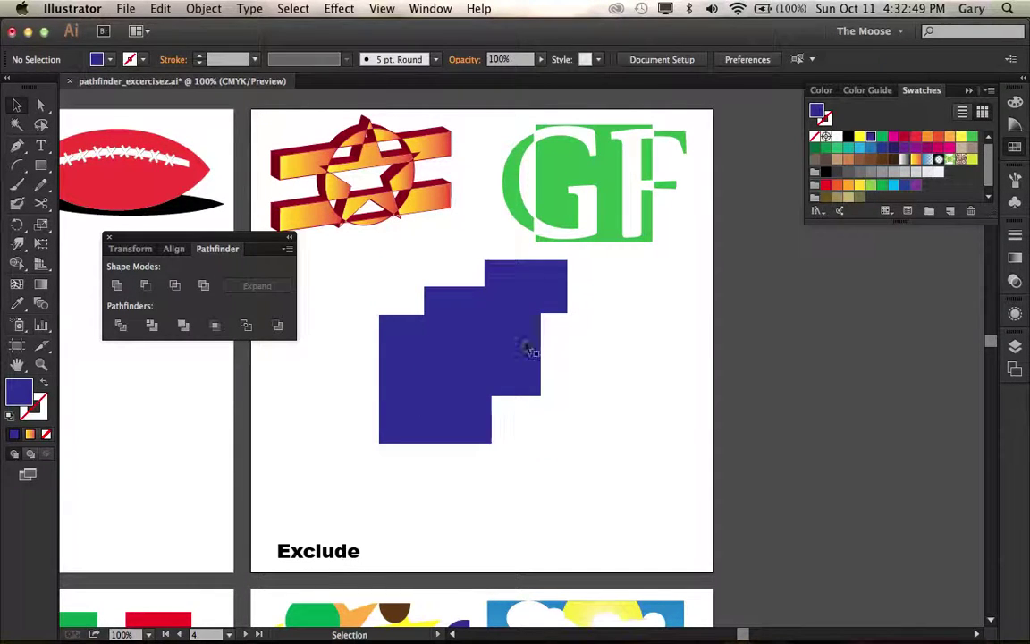
Step: Move the united compound shape to the right and back to the left as one object
{"action": "left_click_drag", "start_coordinate": [527, 349], "coordinate": [594, 375]}
{"action": "left_click", "coordinate": [673, 280]}
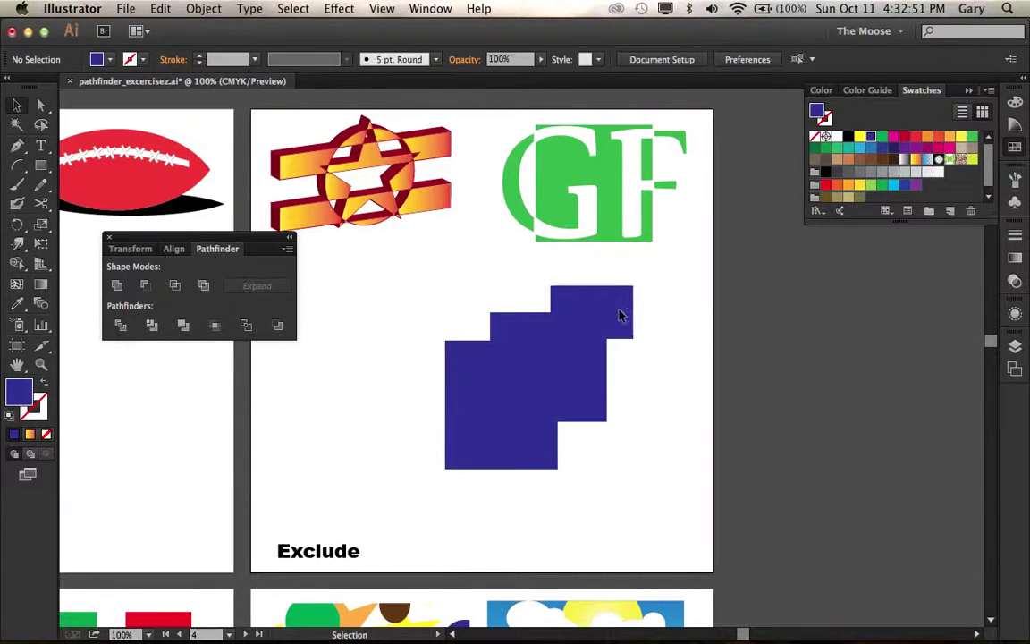
{"action": "left_click_drag", "start_coordinate": [620, 314], "coordinate": [545, 314]}
{"action": "left_click", "coordinate": [603, 331]}
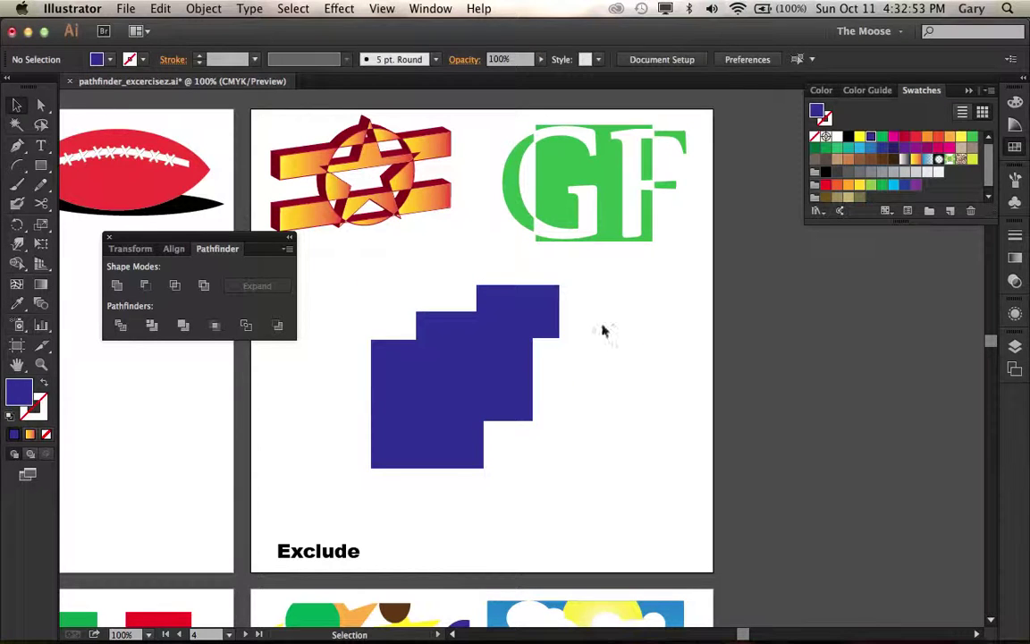
{"action": "left_click", "coordinate": [543, 326]}
{"action": "left_click", "coordinate": [652, 374]}
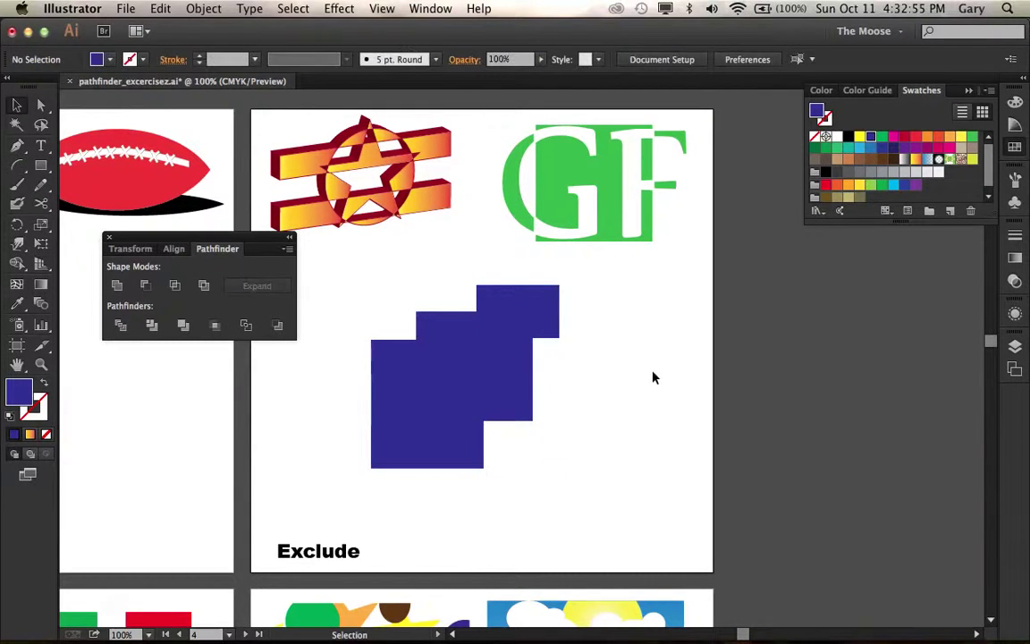
Step: Shift only the middle rectangle inside the compound shape up and to the left with Direct Selection
{"action": "left_click", "coordinate": [528, 320]}
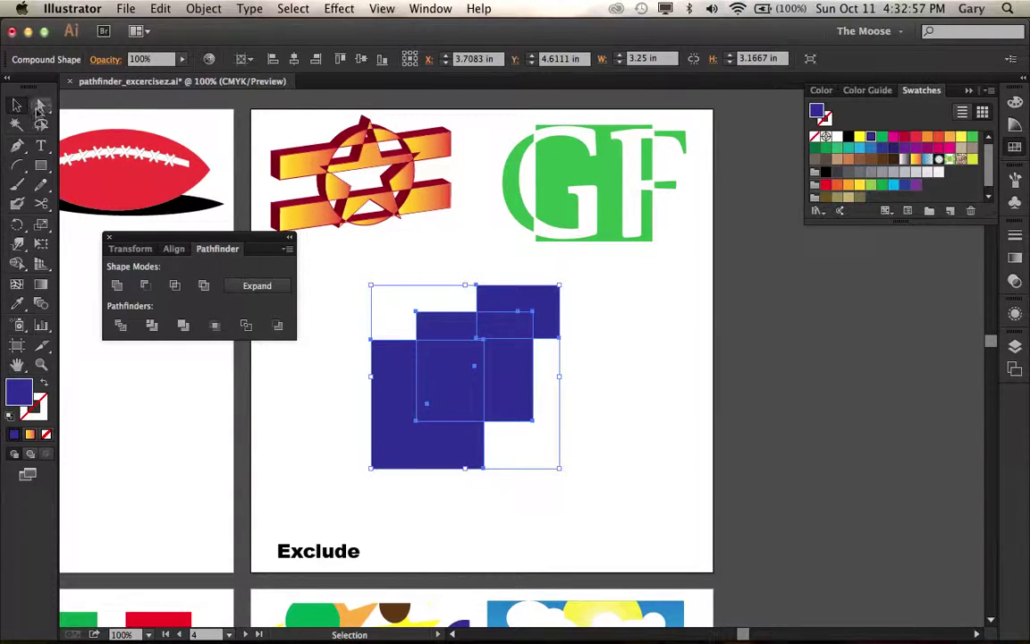
{"action": "left_click", "coordinate": [40, 106]}
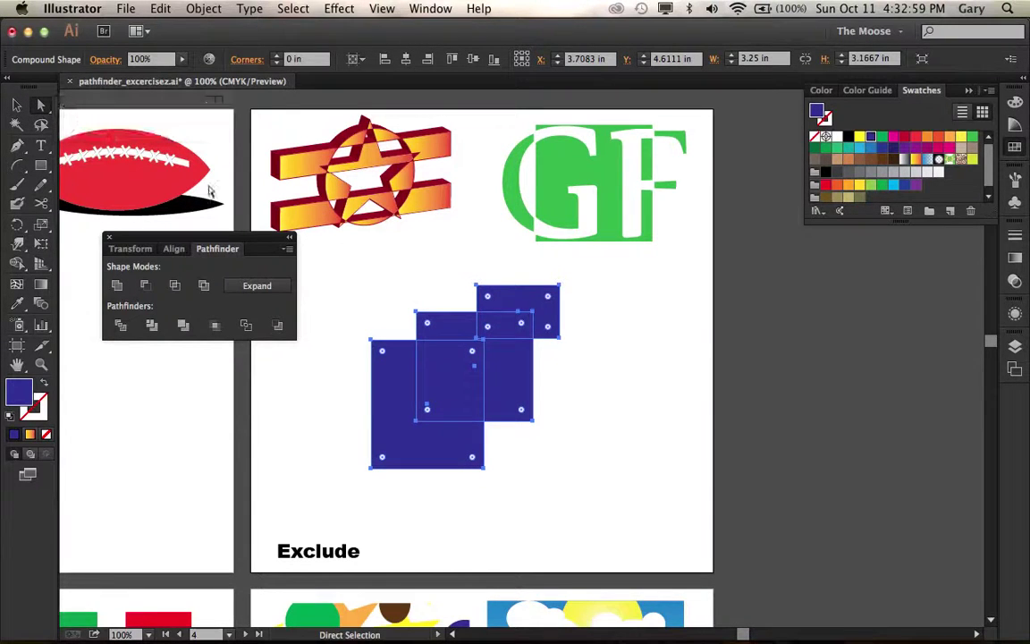
{"action": "left_click", "coordinate": [641, 415]}
{"action": "left_click_drag", "start_coordinate": [519, 397], "coordinate": [490, 377]}
{"action": "left_click", "coordinate": [624, 411]}
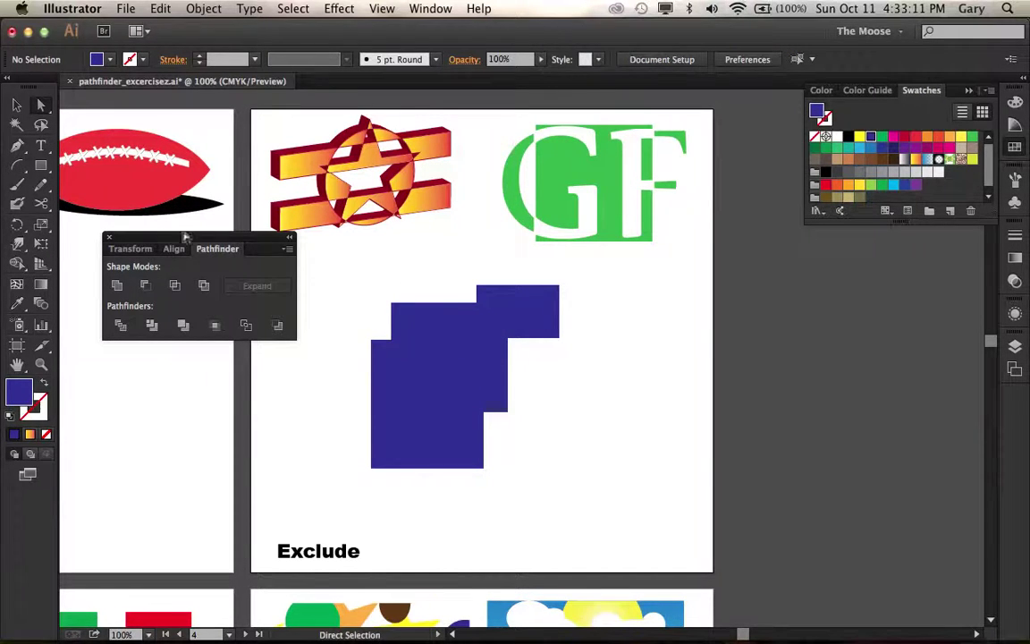
Step: Expand the united compound shape into a single plain path
{"action": "left_click", "coordinate": [16, 104]}
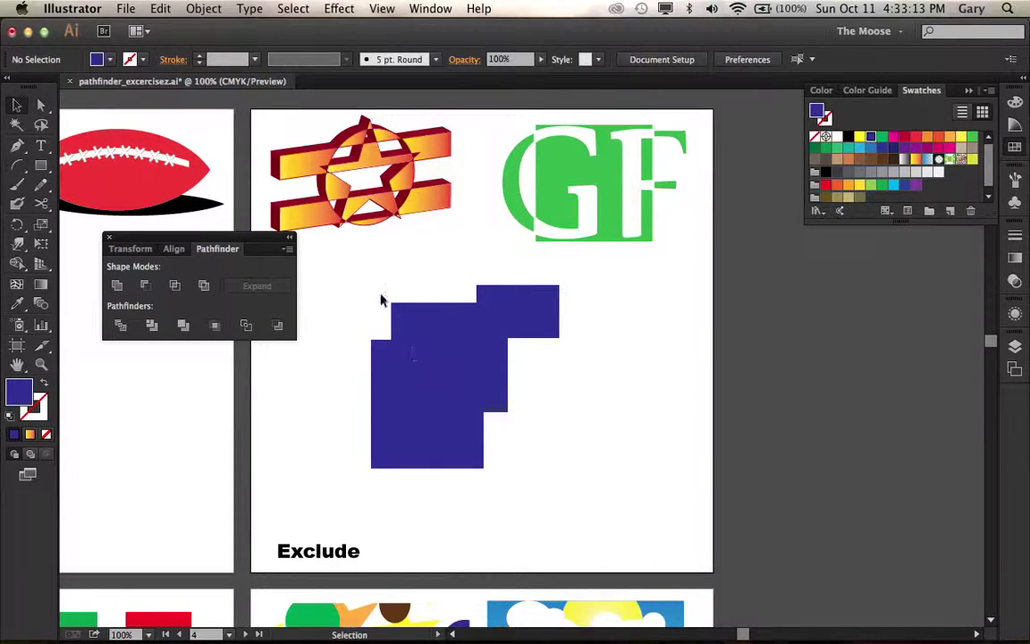
{"action": "left_click", "coordinate": [558, 428]}
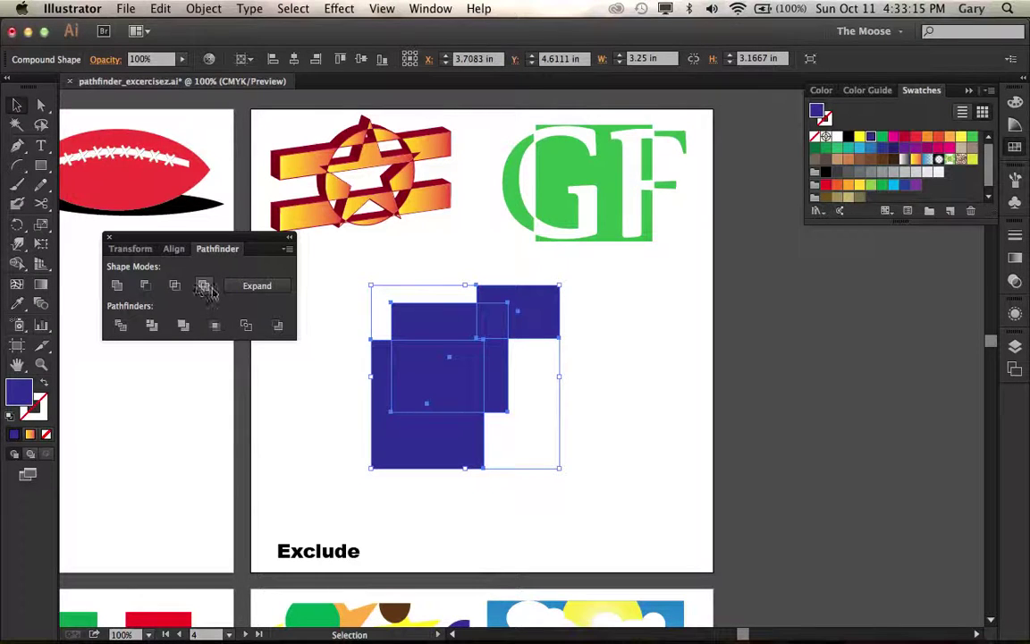
{"action": "left_click", "coordinate": [240, 291]}
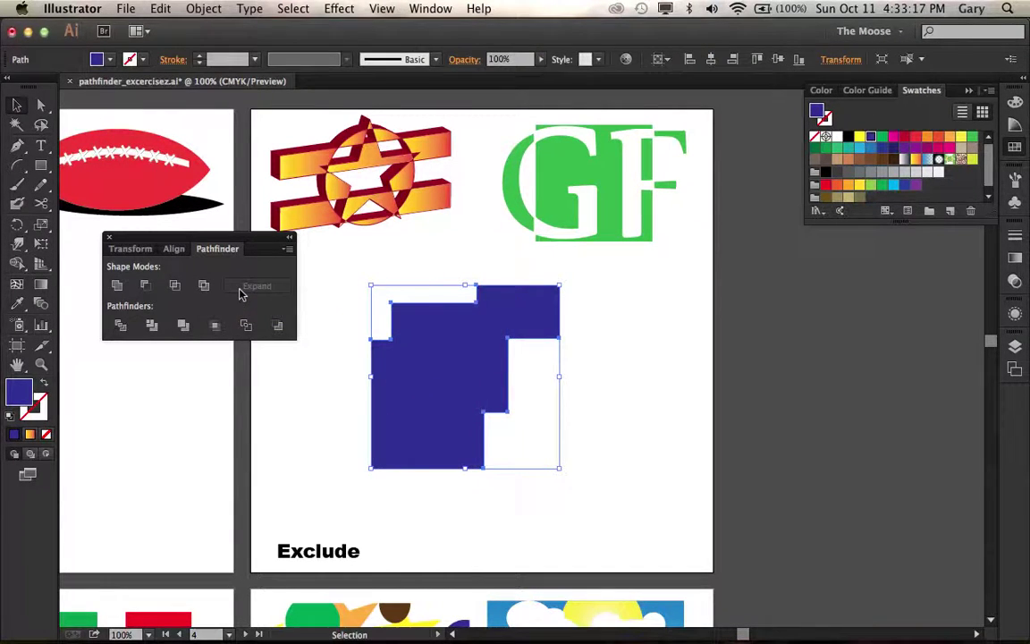
Step: Move the expanded blue shape down and to the right, and delete it from the artboard
{"action": "left_click_drag", "start_coordinate": [528, 329], "coordinate": [565, 358]}
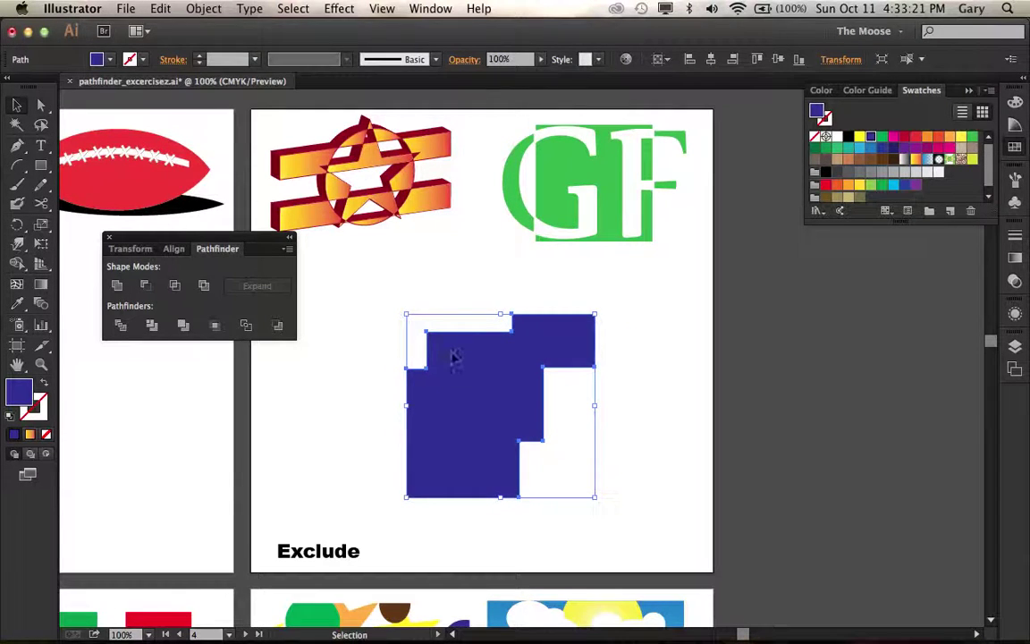
{"action": "key", "text": "Delete"}
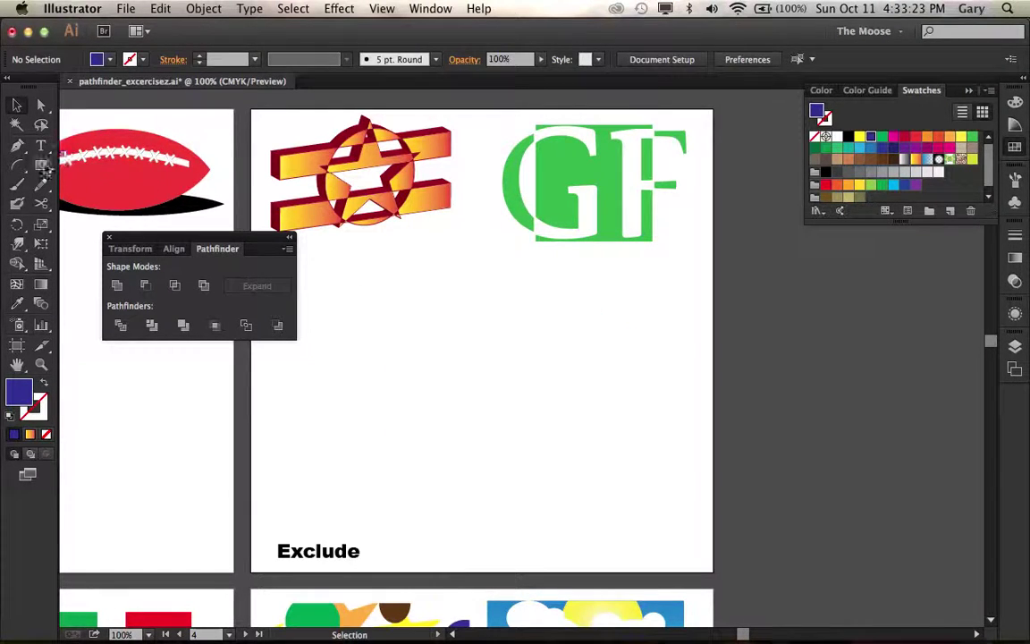
Step: Draw a dark blue star with a rounded rectangle overlapping its lower-right arm and a small rectangle covering its top point, about 2.73 by 2.58 in overall
{"action": "left_click_drag", "start_coordinate": [40, 165], "coordinate": [77, 242]}
{"action": "left_click_drag", "start_coordinate": [367, 333], "coordinate": [410, 376]}
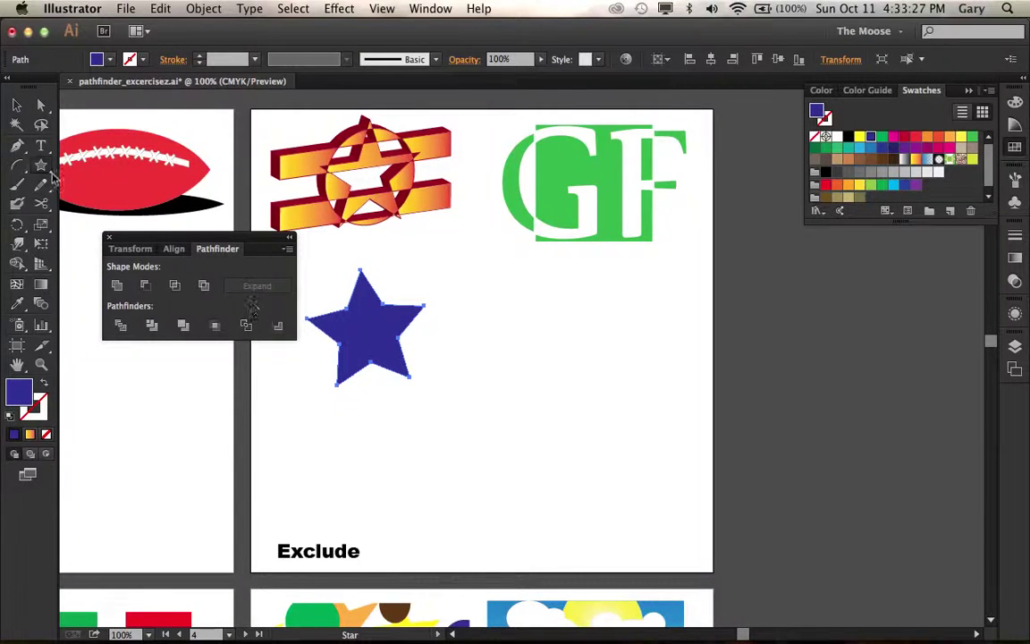
{"action": "left_click_drag", "start_coordinate": [40, 166], "coordinate": [80, 188]}
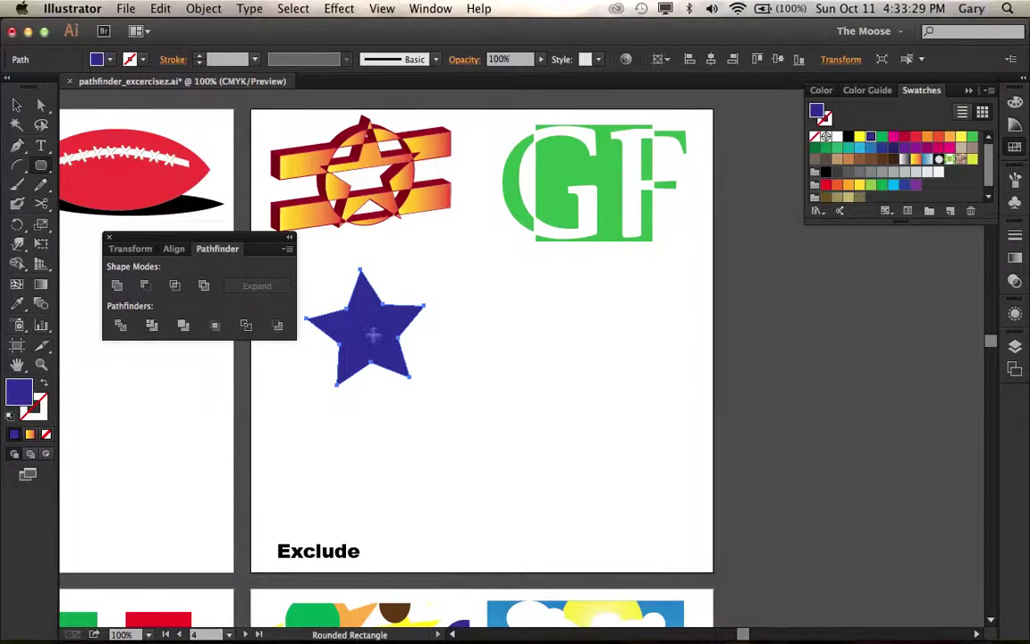
{"action": "left_click_drag", "start_coordinate": [372, 332], "coordinate": [464, 418]}
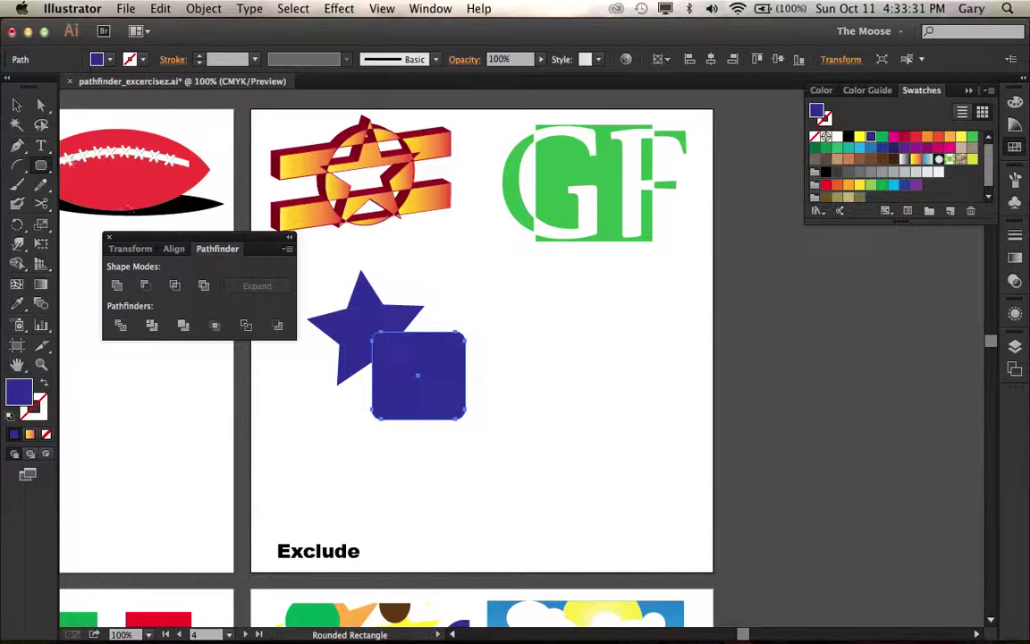
{"action": "left_click_drag", "start_coordinate": [44, 168], "coordinate": [94, 164]}
{"action": "left_click_drag", "start_coordinate": [332, 273], "coordinate": [401, 298]}
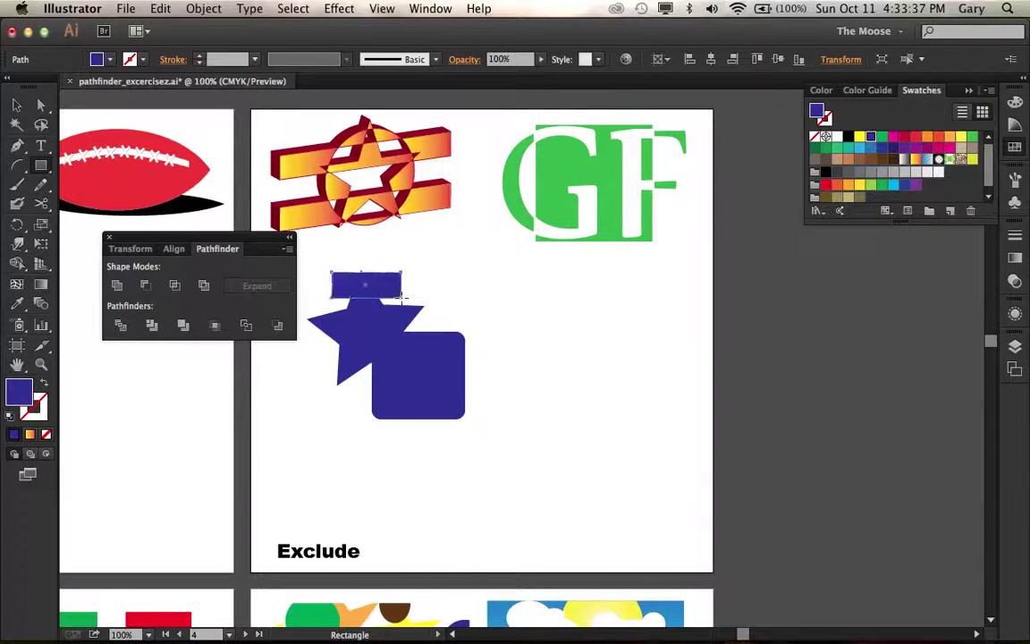
Step: Combine the star and both rectangles into a live Exclude compound shape and move it right and slightly down
{"action": "left_click", "coordinate": [18, 104]}
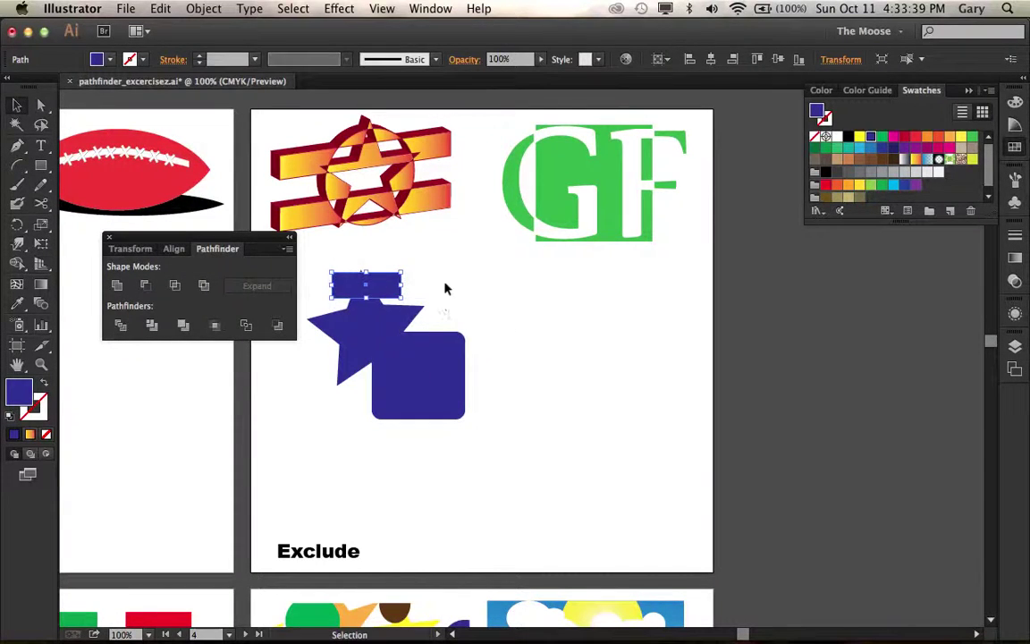
{"action": "left_click_drag", "start_coordinate": [315, 261], "coordinate": [496, 448]}
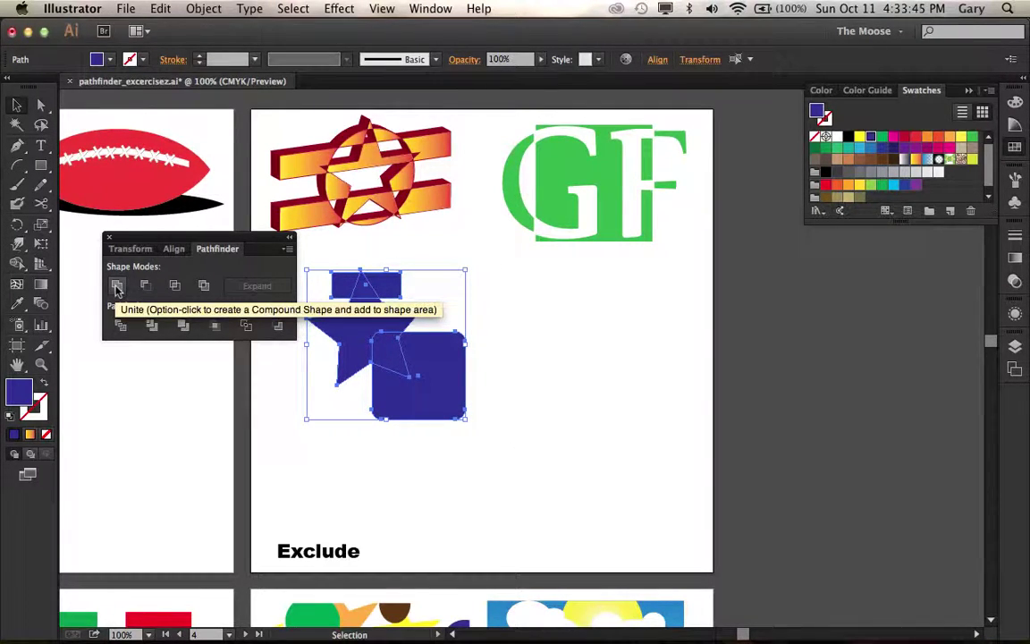
{"action": "left_click", "coordinate": [203, 286]}
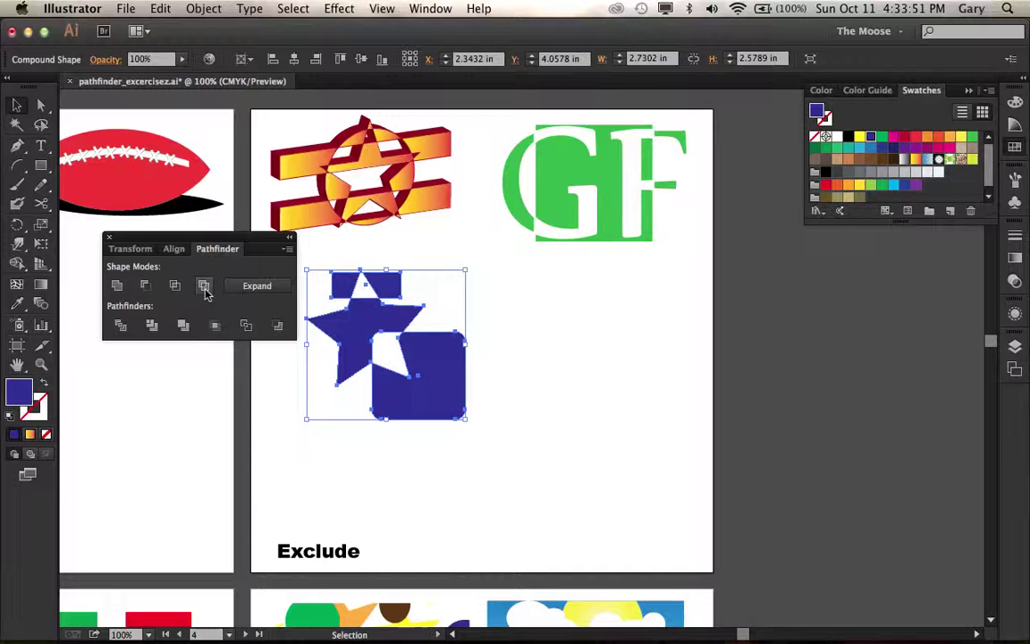
{"action": "left_click", "coordinate": [529, 382]}
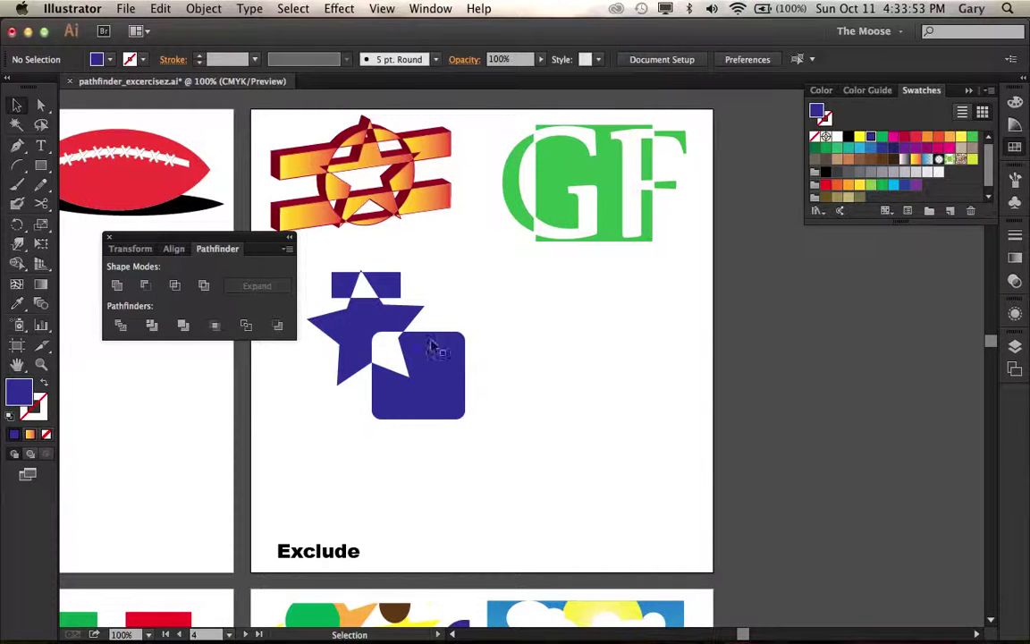
{"action": "left_click_drag", "start_coordinate": [399, 320], "coordinate": [471, 348]}
{"action": "left_click", "coordinate": [621, 345]}
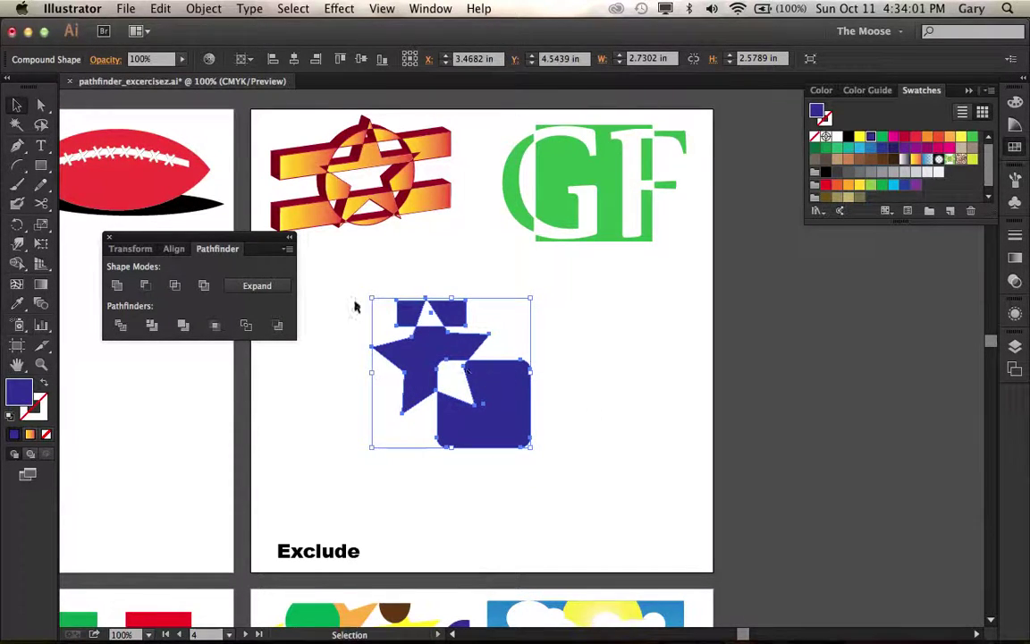
Step: Reposition the star further left and the rounded rectangle up and to the left inside the compound shape with Direct Selection
{"action": "left_click", "coordinate": [41, 105]}
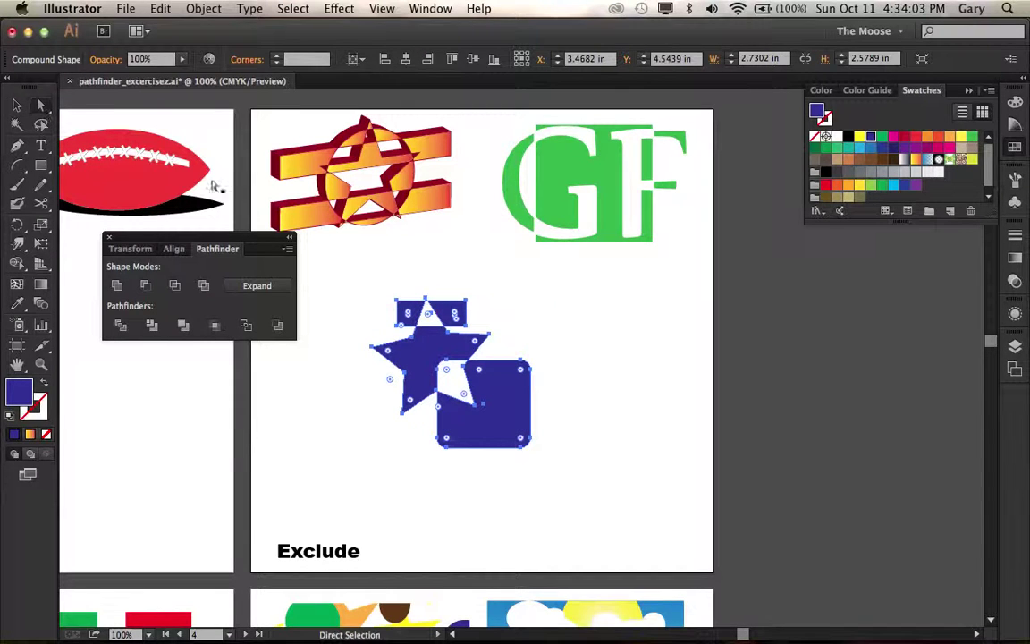
{"action": "left_click", "coordinate": [548, 317]}
{"action": "left_click_drag", "start_coordinate": [430, 351], "coordinate": [518, 374]}
{"action": "left_click_drag", "start_coordinate": [457, 357], "coordinate": [411, 362]}
{"action": "left_click_drag", "start_coordinate": [491, 406], "coordinate": [472, 377]}
{"action": "left_click", "coordinate": [577, 403]}
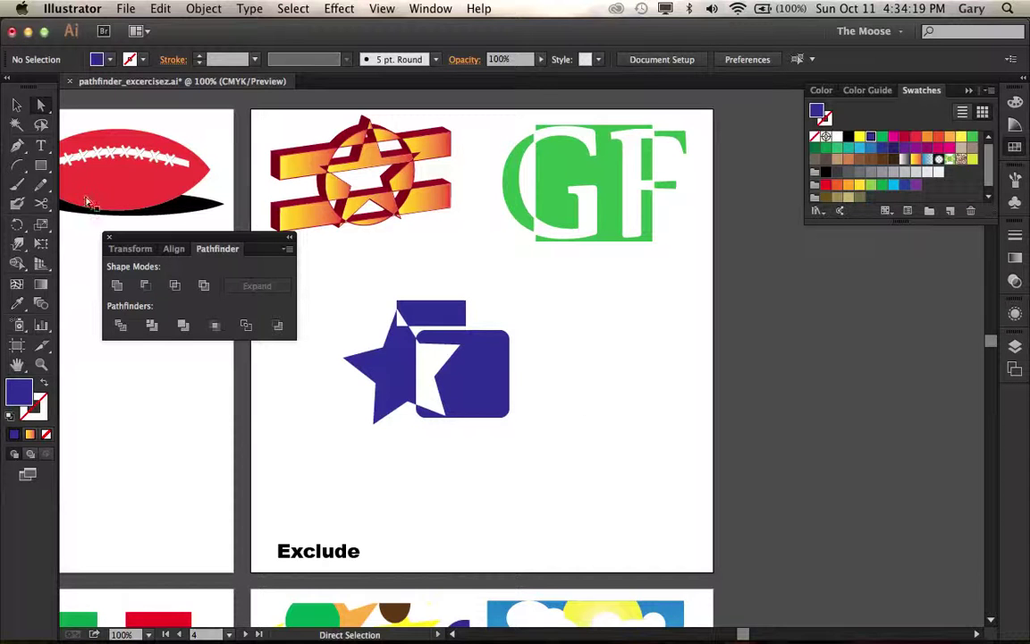
Step: Expand the Exclude compound shape and move the resulting compound path to the right and slightly down
{"action": "left_click", "coordinate": [16, 105]}
{"action": "left_click_drag", "start_coordinate": [356, 290], "coordinate": [536, 460]}
{"action": "left_click", "coordinate": [257, 286]}
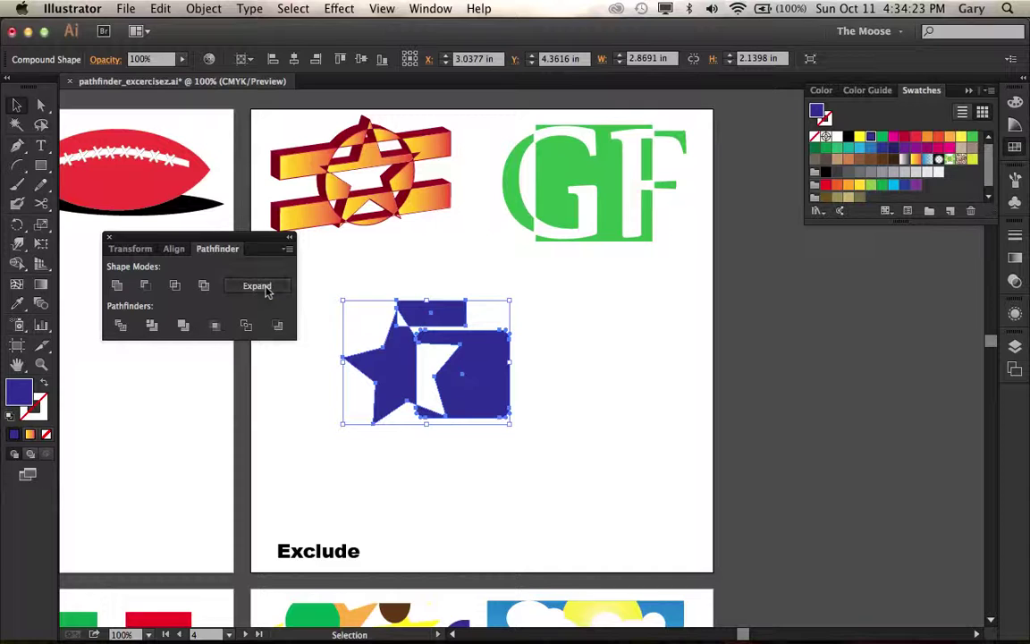
{"action": "left_click", "coordinate": [586, 404]}
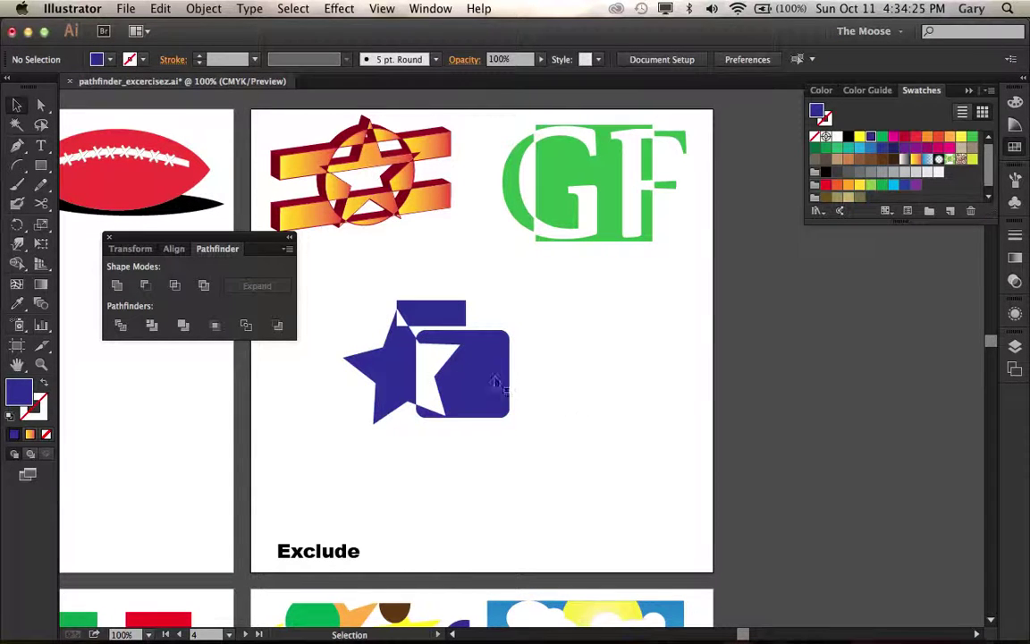
{"action": "left_click_drag", "start_coordinate": [492, 377], "coordinate": [551, 386]}
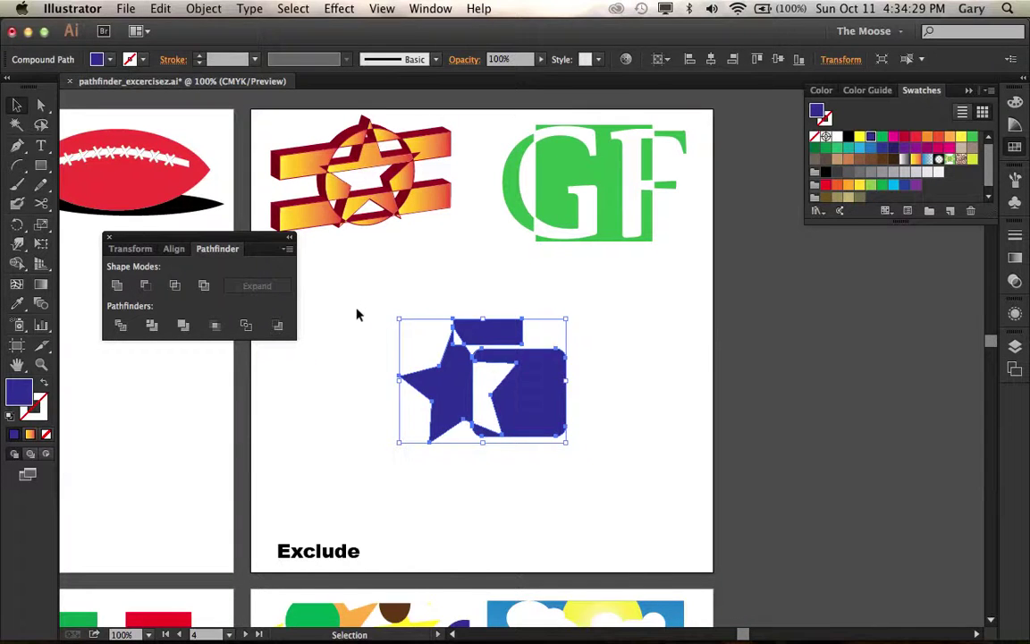
Step: Move the expanded star compound path further right and slightly down, and delete it from the Exclude artboard
{"action": "left_click", "coordinate": [382, 386]}
{"action": "left_click_drag", "start_coordinate": [531, 409], "coordinate": [584, 421]}
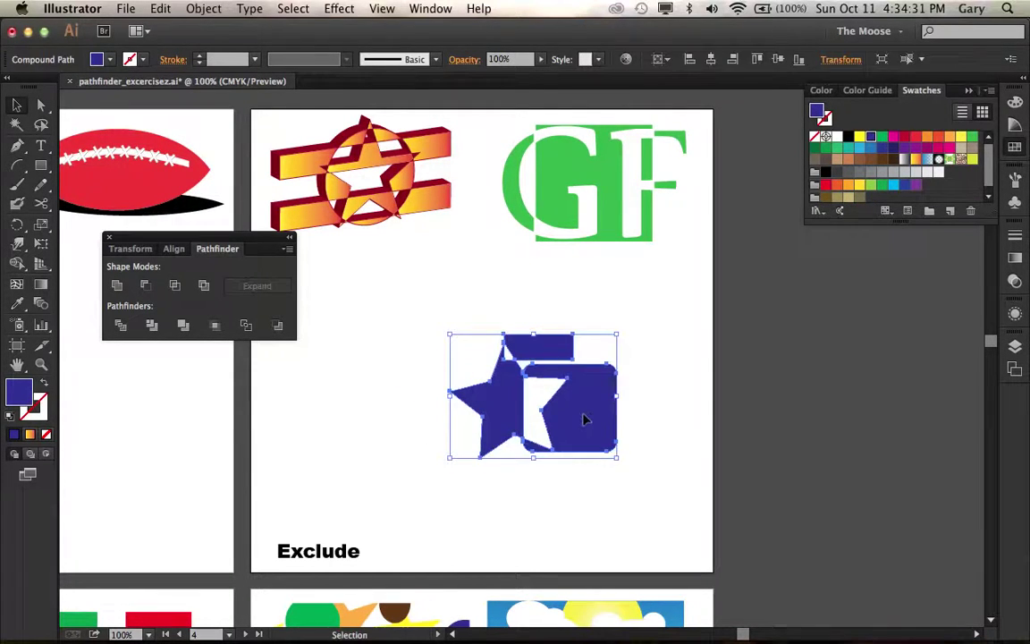
{"action": "key", "text": "Delete"}
Step: Draw three overlapping rounded rectangles stepping up to the right and a tall narrow one crossing the first two, about 3.90 by 3.92 in overall
{"action": "left_click", "coordinate": [42, 165]}
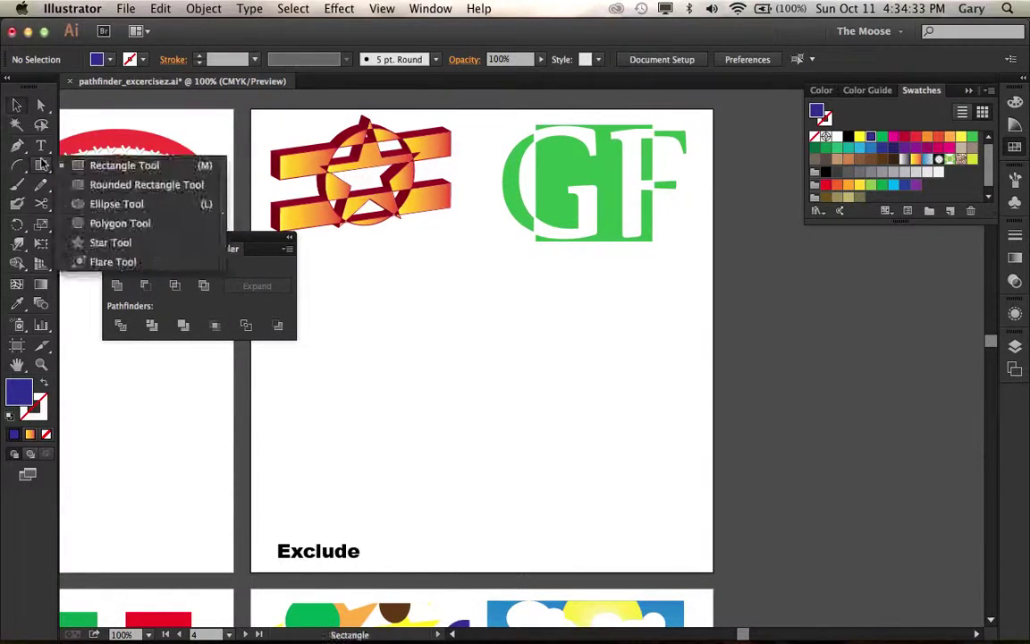
{"action": "left_click", "coordinate": [134, 184]}
{"action": "left_click_drag", "start_coordinate": [308, 366], "coordinate": [445, 467]}
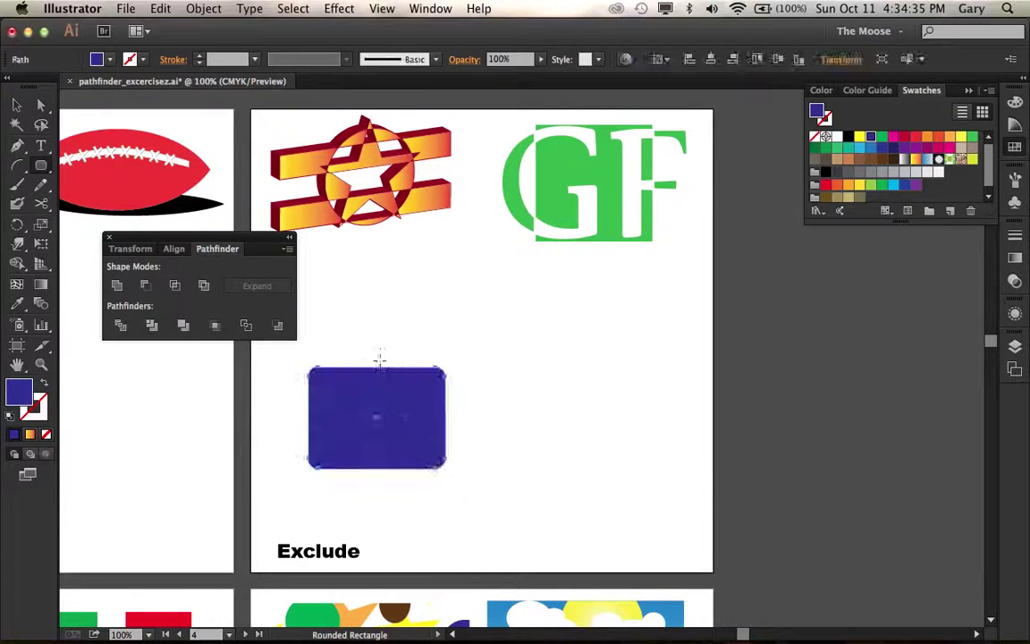
{"action": "left_click_drag", "start_coordinate": [372, 348], "coordinate": [493, 435]}
{"action": "left_click_drag", "start_coordinate": [440, 315], "coordinate": [535, 399]}
{"action": "left_click_drag", "start_coordinate": [387, 286], "coordinate": [408, 511]}
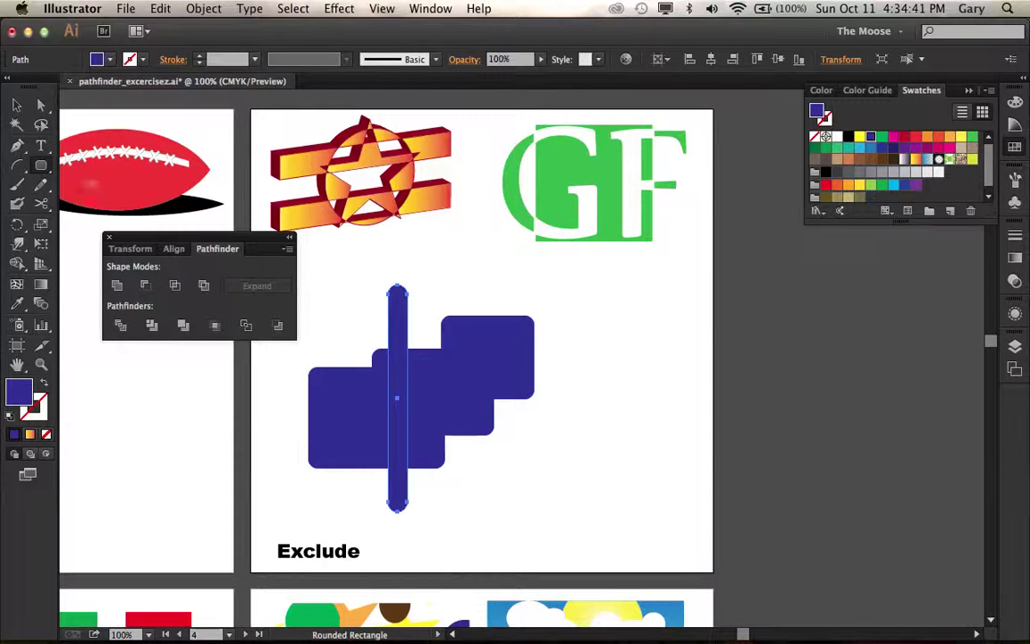
Step: Select all four overlapping rounded rectangles on the Exclude artboard
{"action": "left_click", "coordinate": [16, 105]}
{"action": "left_click", "coordinate": [330, 281]}
{"action": "left_click_drag", "start_coordinate": [330, 281], "coordinate": [556, 508]}
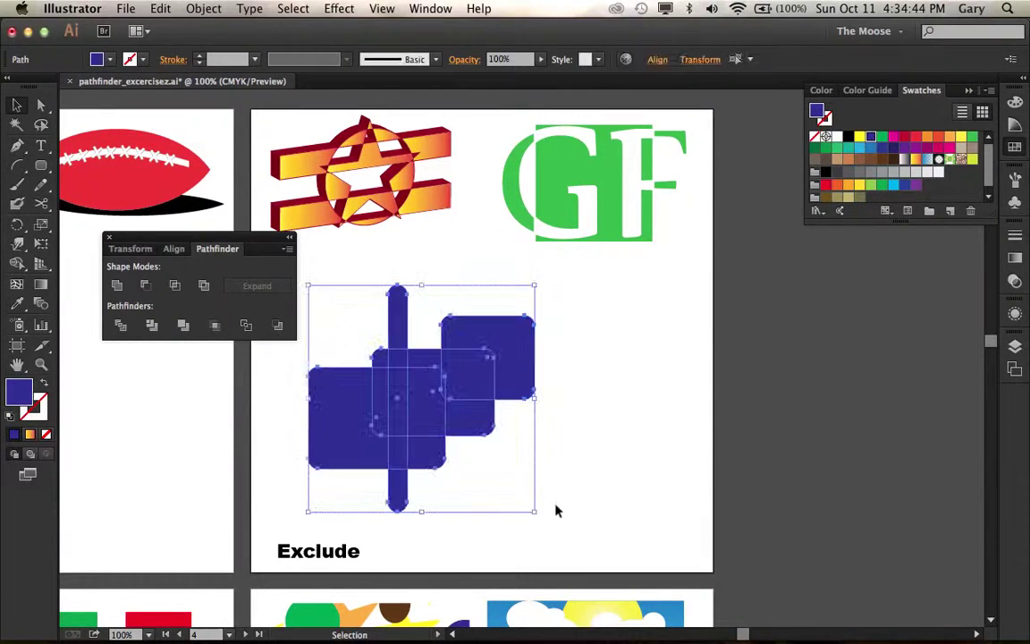
{"action": "left_click", "coordinate": [175, 286]}
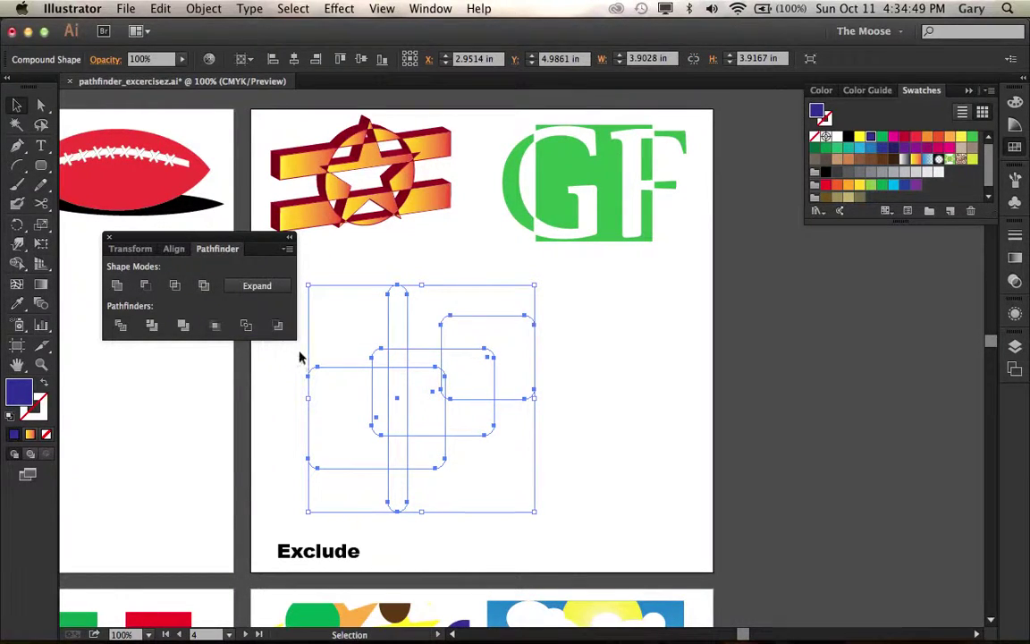
{"action": "key", "text": "super+z"}
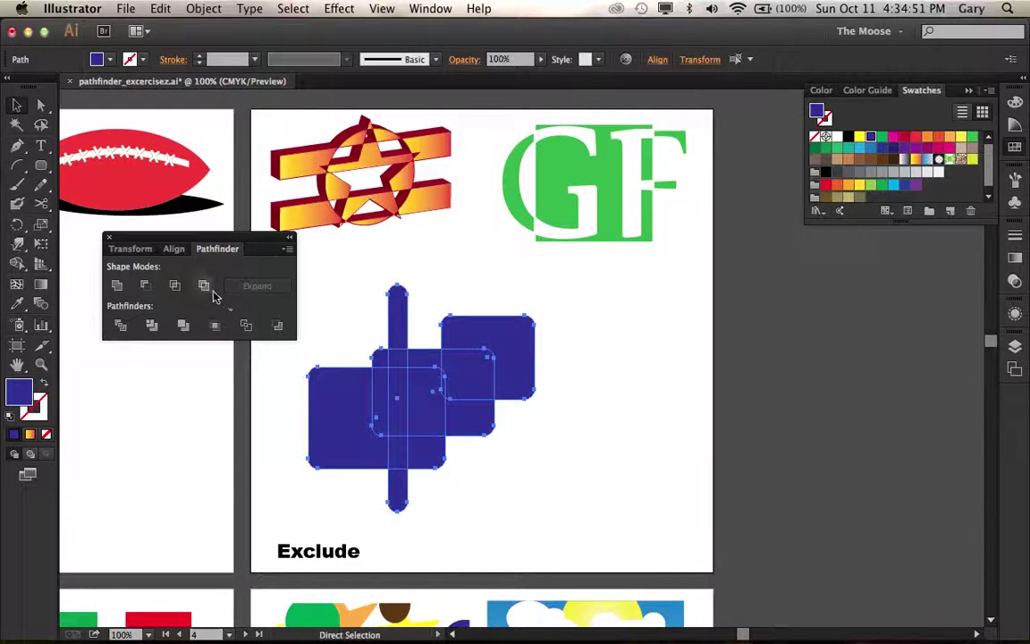
{"action": "key", "text": "v"}
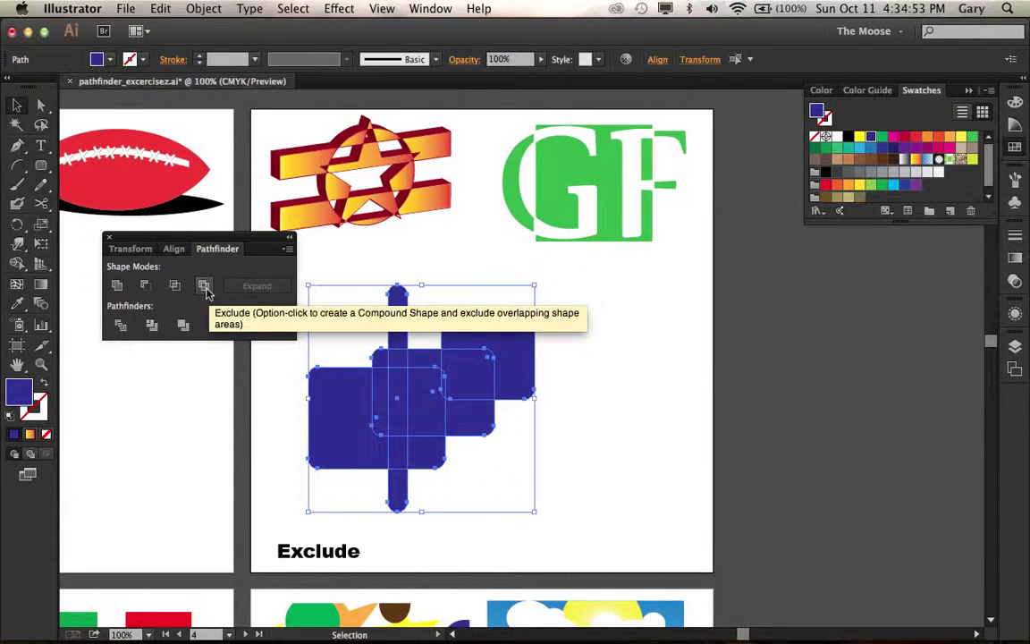
Step: Combine the four selected rounded rectangles into a live Exclude compound shape and move it right and slightly down
{"action": "left_click", "coordinate": [204, 288]}
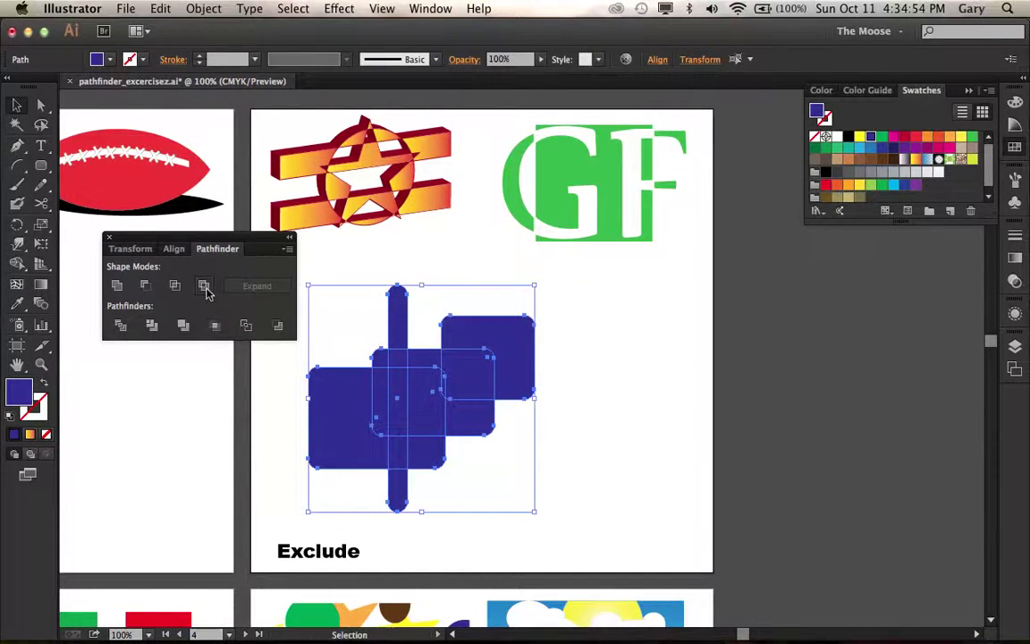
{"action": "left_click", "coordinate": [613, 412]}
{"action": "left_click_drag", "start_coordinate": [535, 375], "coordinate": [606, 388]}
{"action": "left_click", "coordinate": [664, 360]}
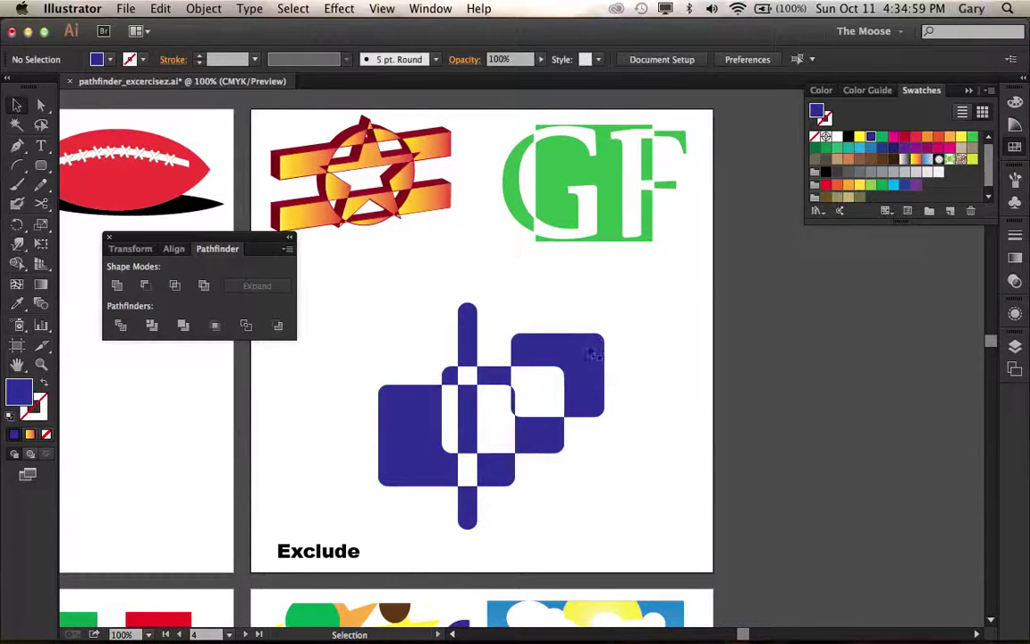
Step: Reposition the upper-right rounded rectangle to the left and the lower-left one slightly up inside the compound shape with Direct Selection
{"action": "left_click", "coordinate": [41, 106]}
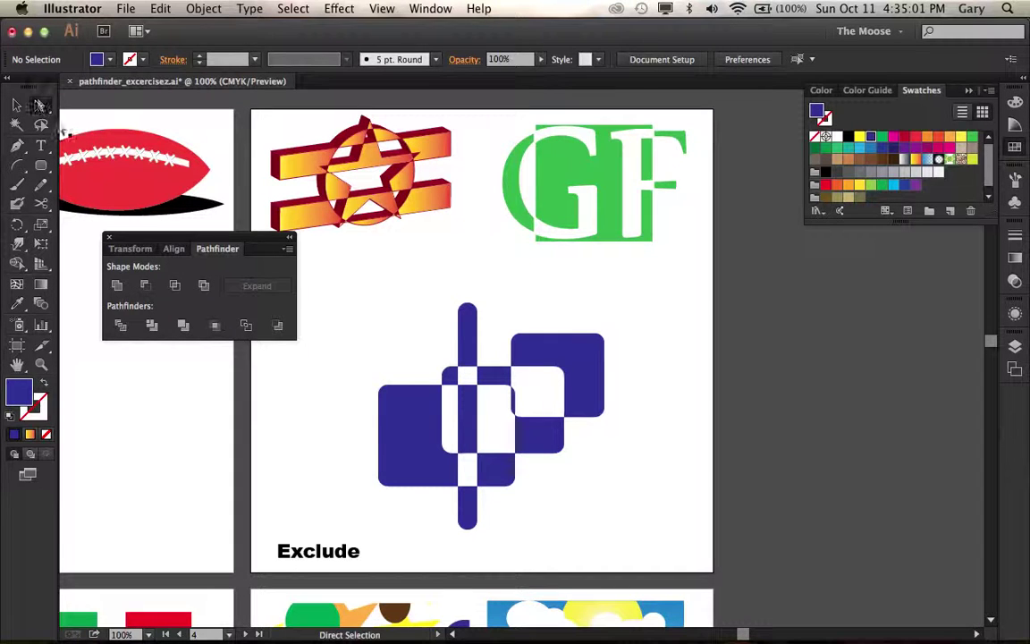
{"action": "left_click", "coordinate": [572, 363]}
{"action": "key", "text": "shift+Left"}
{"action": "key", "text": "shift+Left"}
{"action": "key", "text": "shift+Left"}
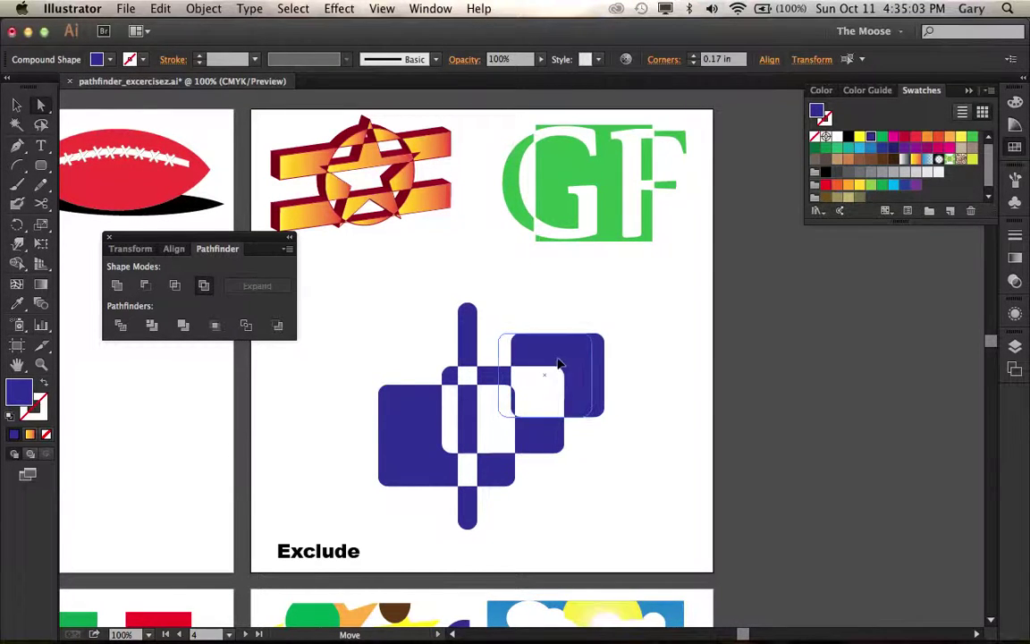
{"action": "left_click_drag", "start_coordinate": [573, 366], "coordinate": [566, 368]}
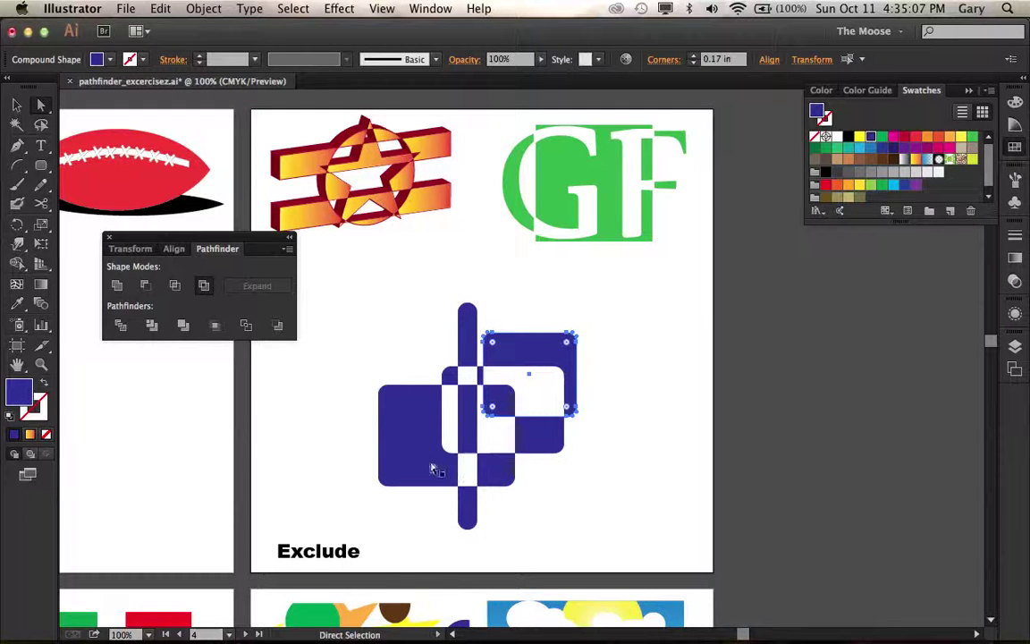
{"action": "left_click_drag", "start_coordinate": [432, 468], "coordinate": [421, 450]}
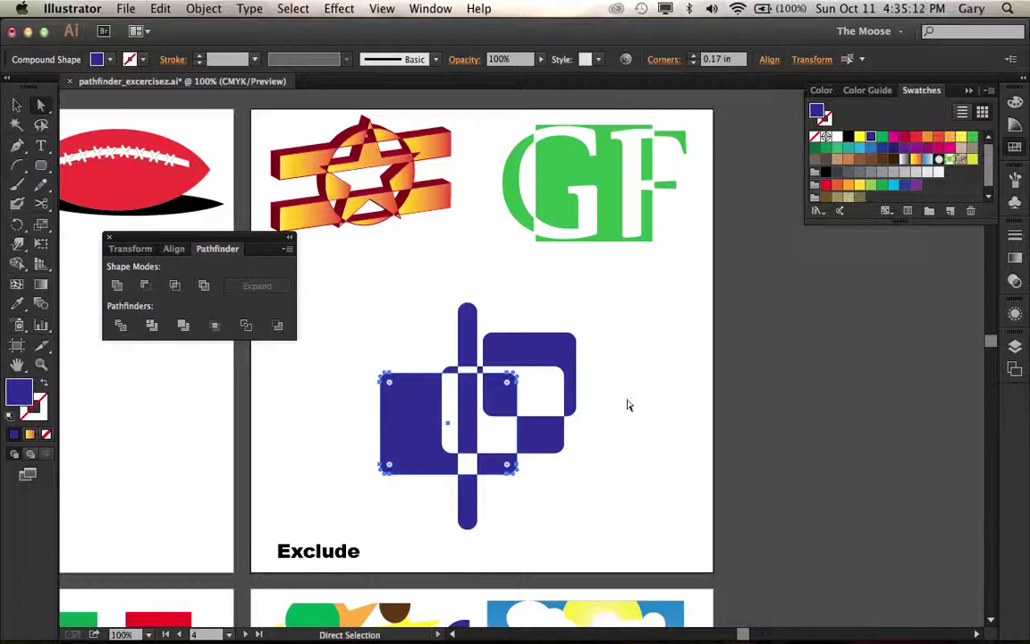
Step: Expand the whole rounded-rectangle Exclude compound shape and deselect it
{"action": "left_click", "coordinate": [16, 105]}
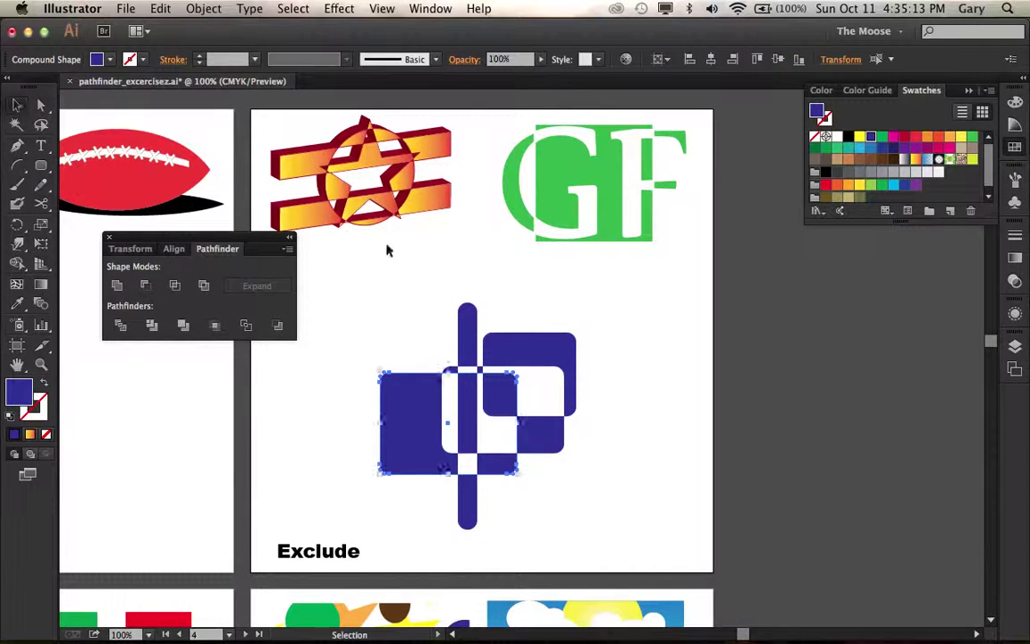
{"action": "left_click", "coordinate": [434, 298]}
{"action": "left_click_drag", "start_coordinate": [372, 278], "coordinate": [610, 523]}
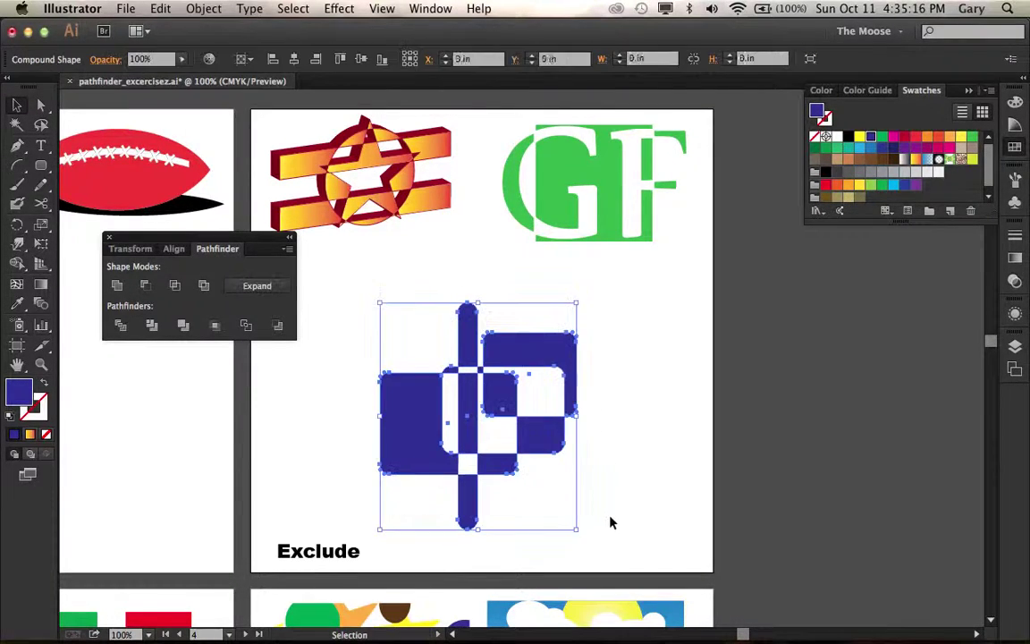
{"action": "left_click", "coordinate": [258, 286]}
{"action": "left_click", "coordinate": [652, 413]}
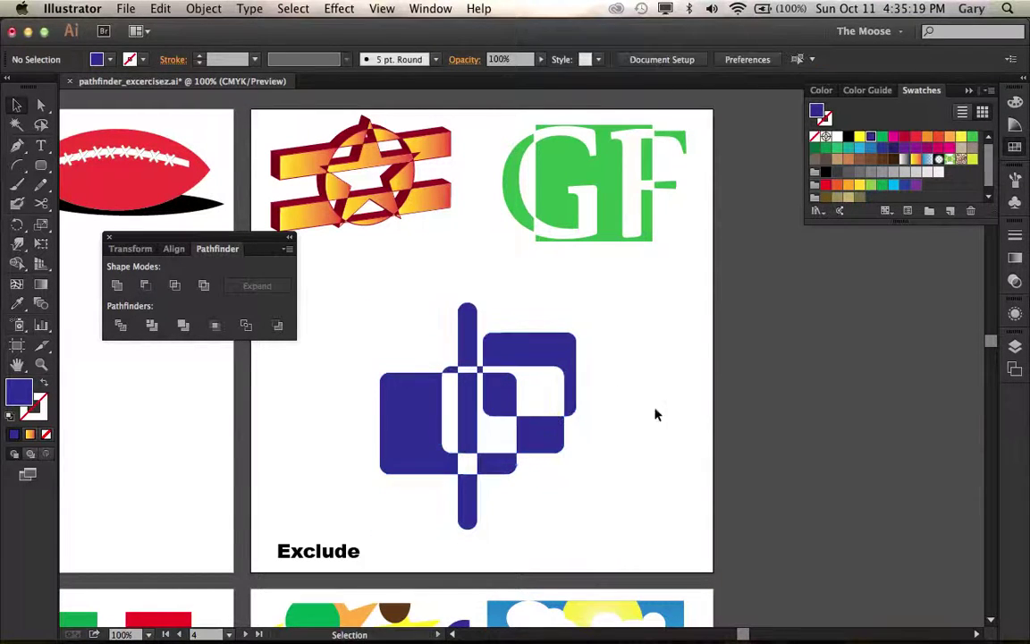